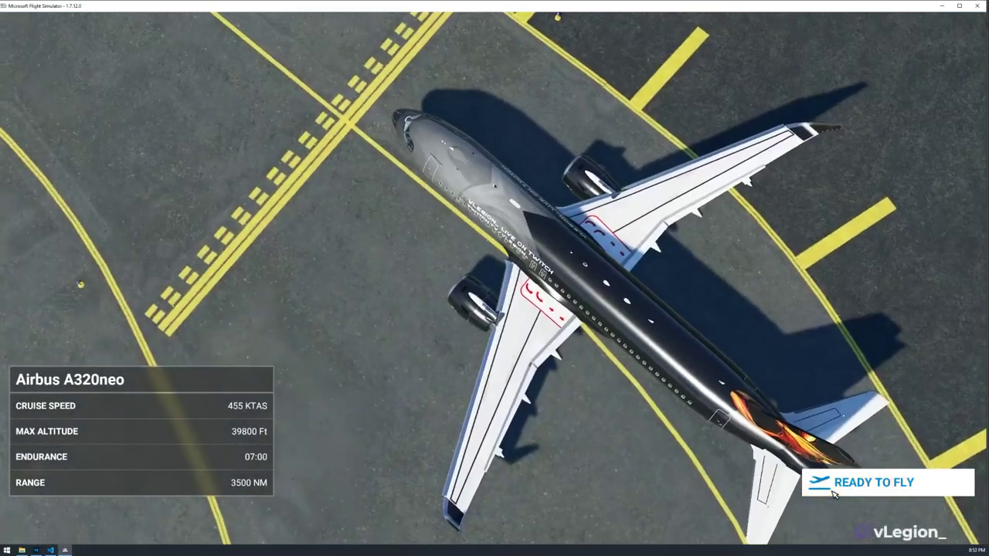
Load the flight so the A320neo in the phoenix livery sits on the runway
left_click(834, 487)
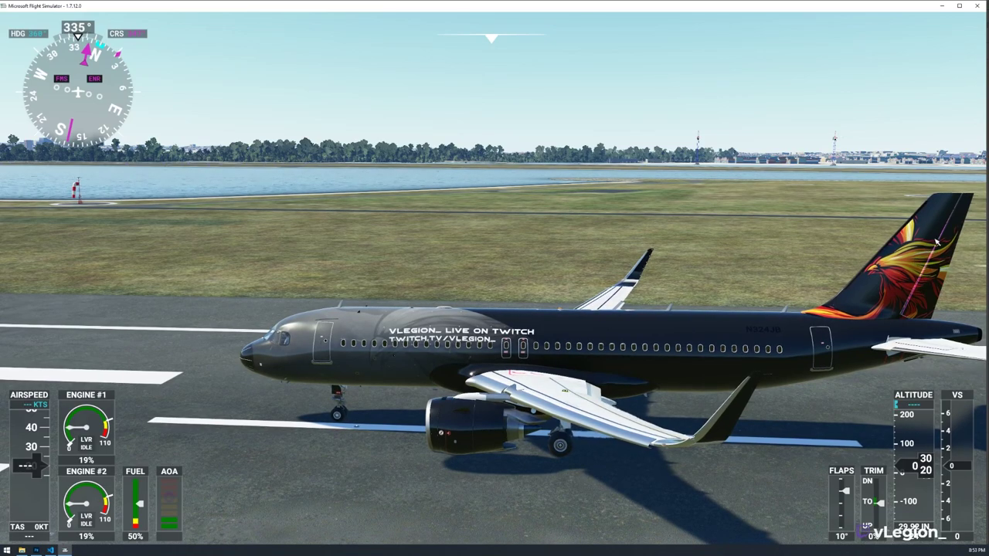
Engage the A320neo's parking brake with F3
key("F3")
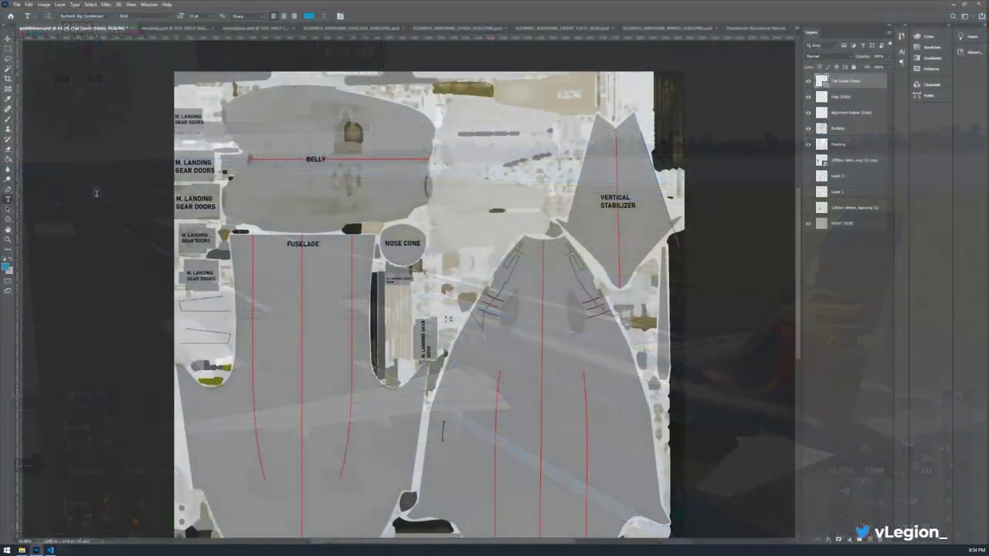
Scroll down the paint kit canvas and switch to the neowing.psd wing texture document
scroll(134, 286, "down", 1)
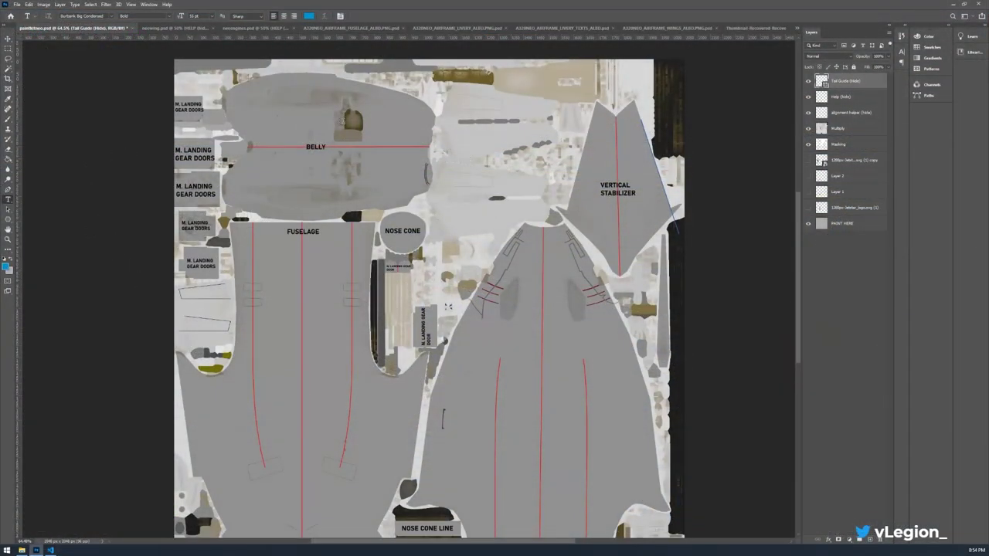
scroll(454, 340, "down", 2)
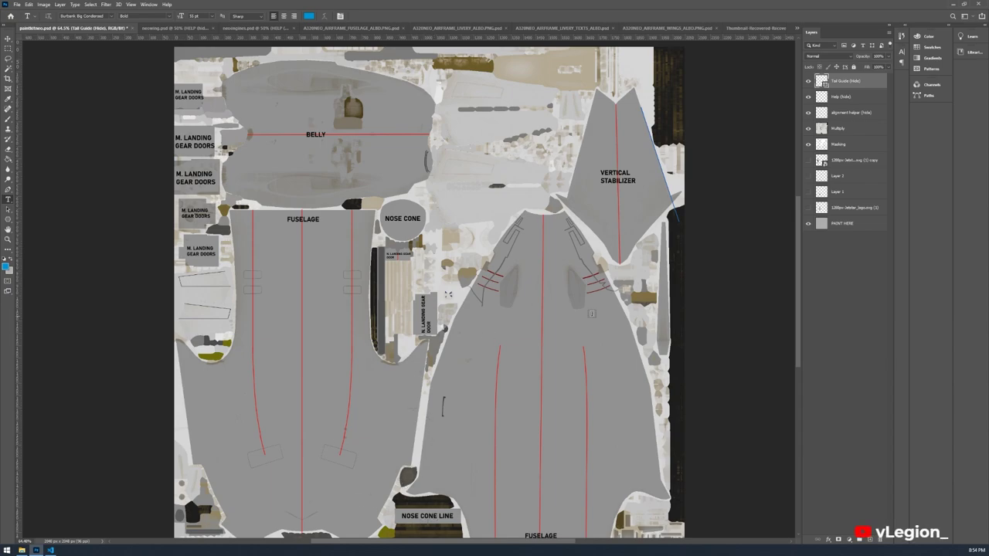
left_click(182, 30)
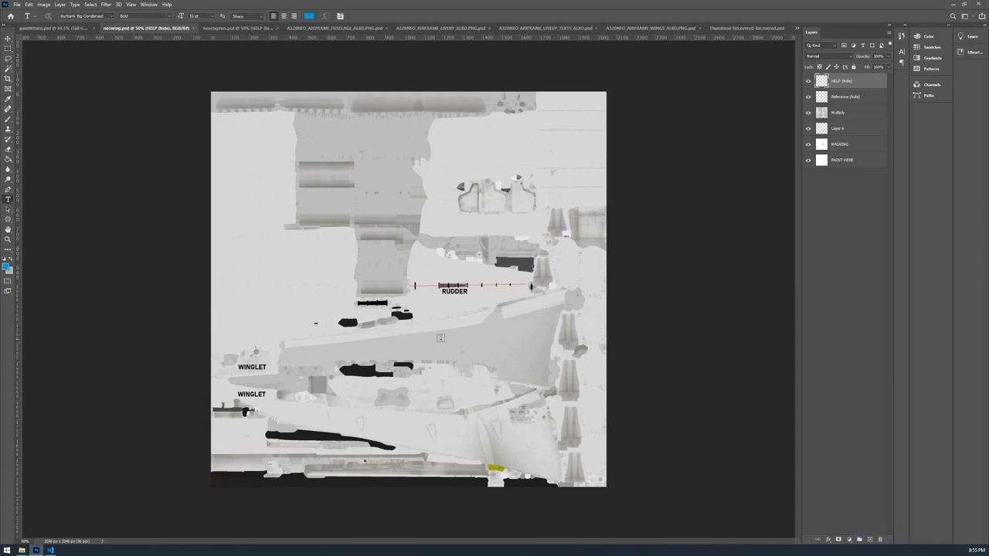
Select the PAINT HERE layer with the Move tool and hide the Reference and HELP layers
left_click(844, 161)
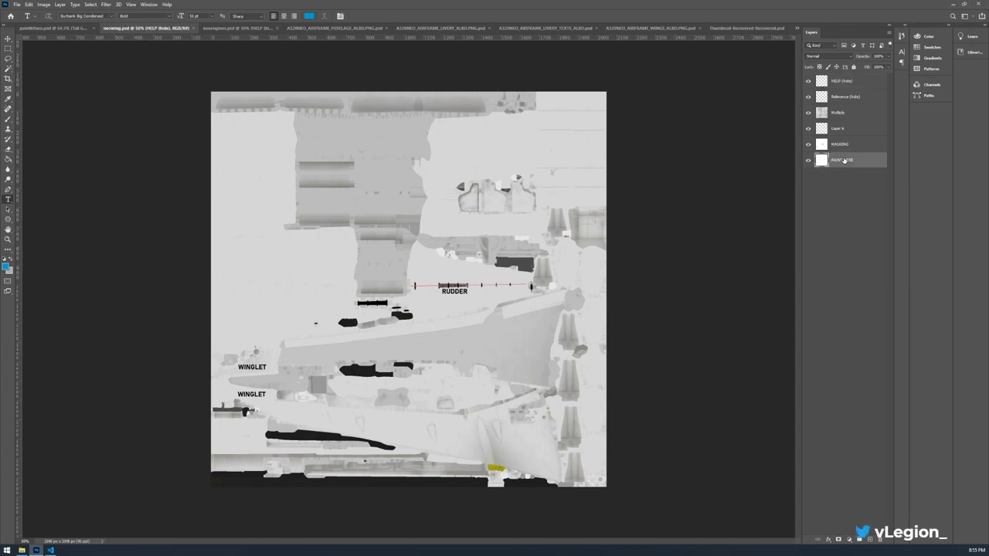
key("v")
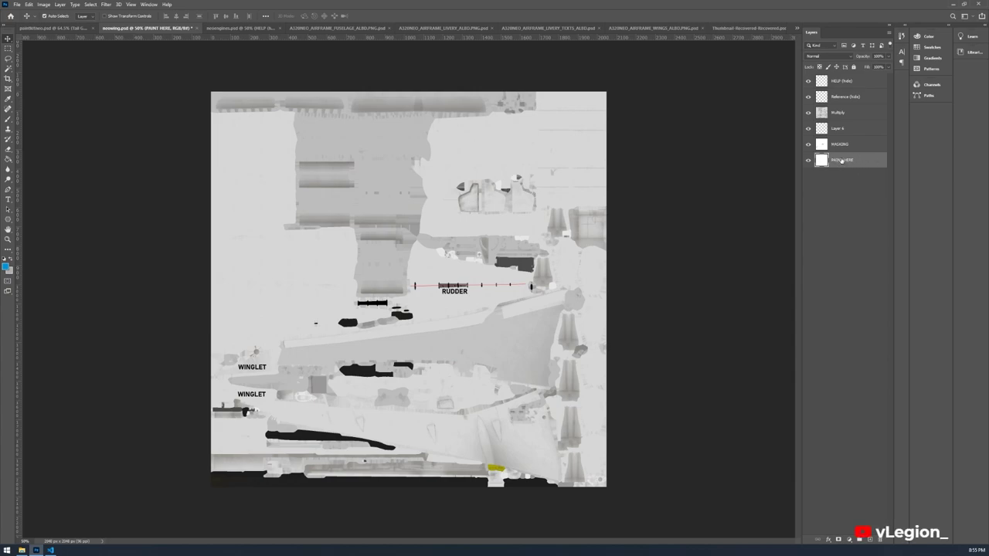
left_click(808, 97)
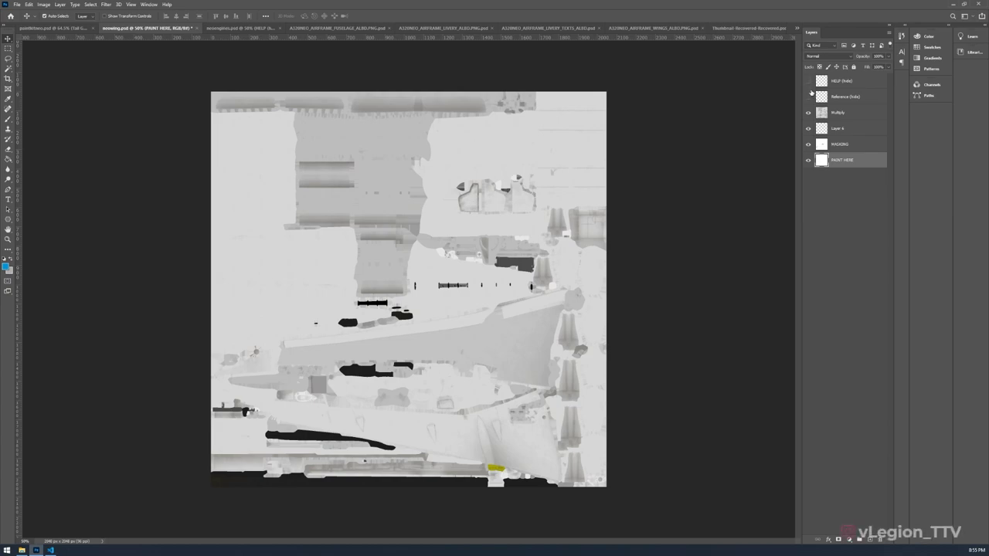
left_click(809, 80)
left_click(809, 81)
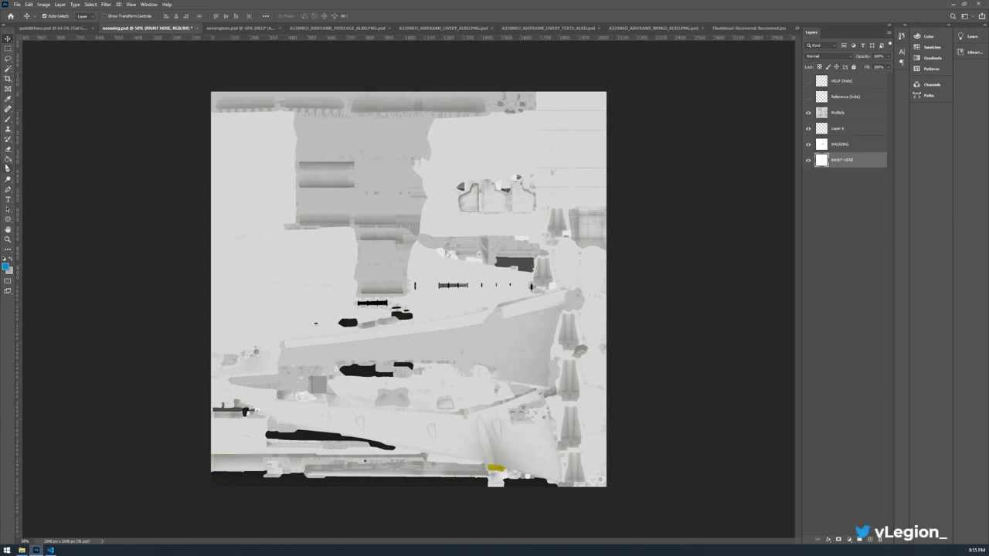
Set the foreground colour to ff0000 and bucket-fill the wing's PAINT HERE layer red
left_click(7, 159)
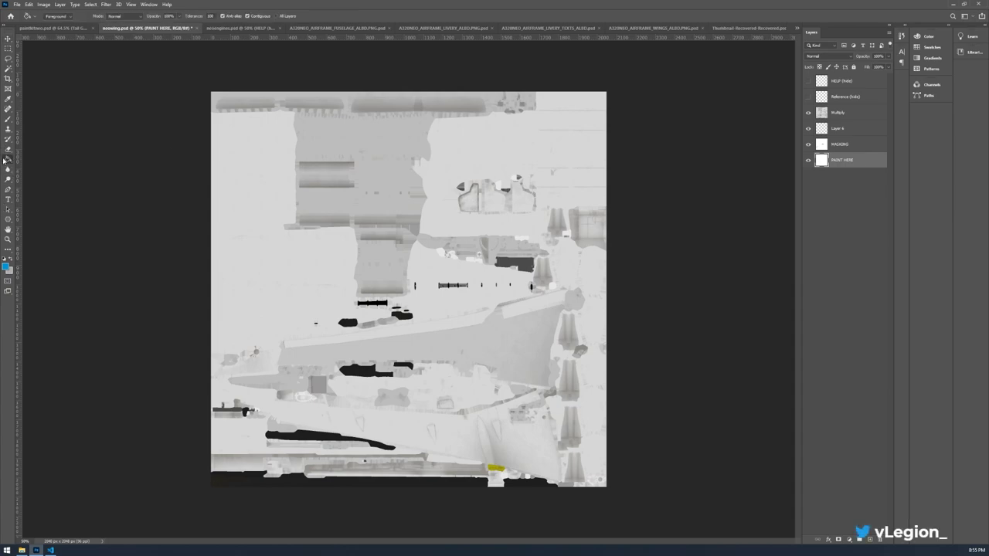
key("i")
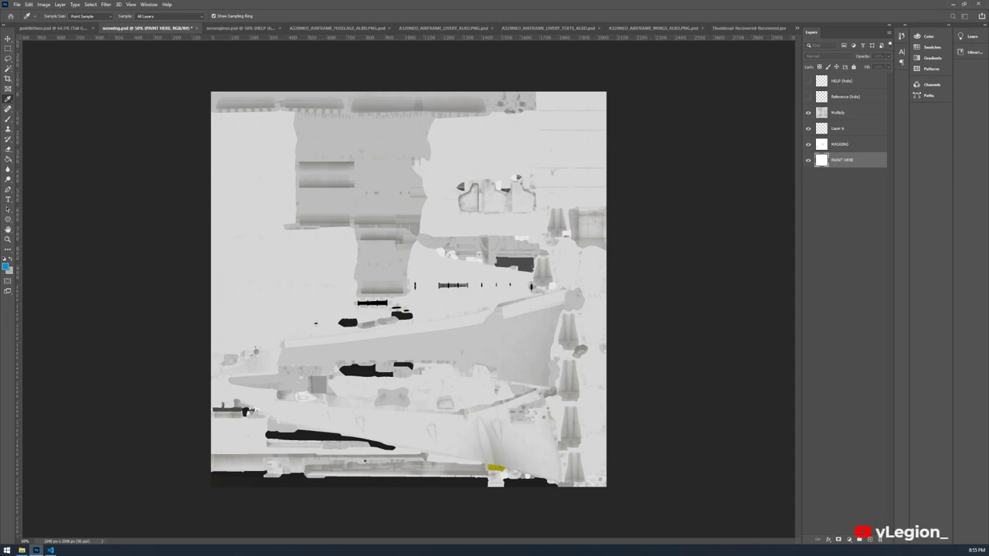
left_click(6, 266)
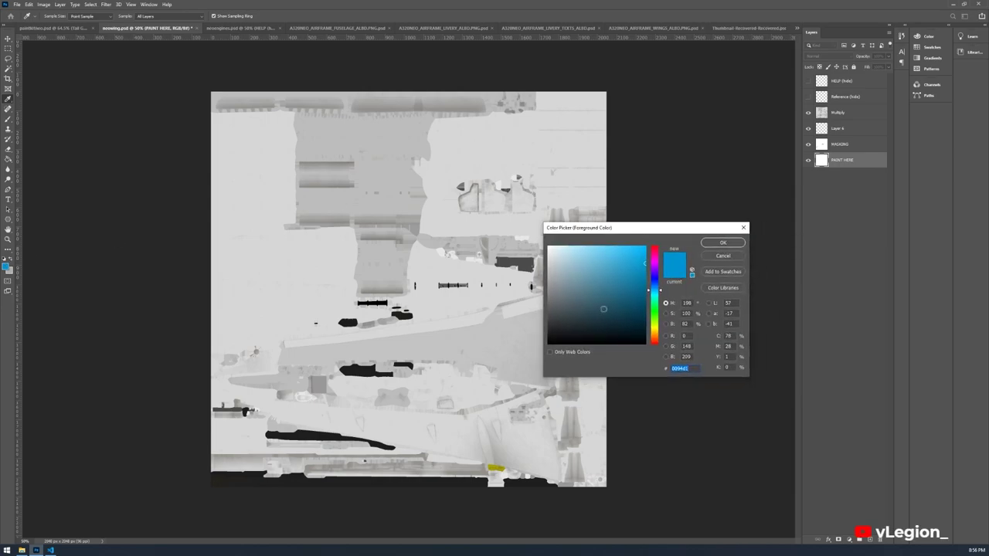
type("ff0000")
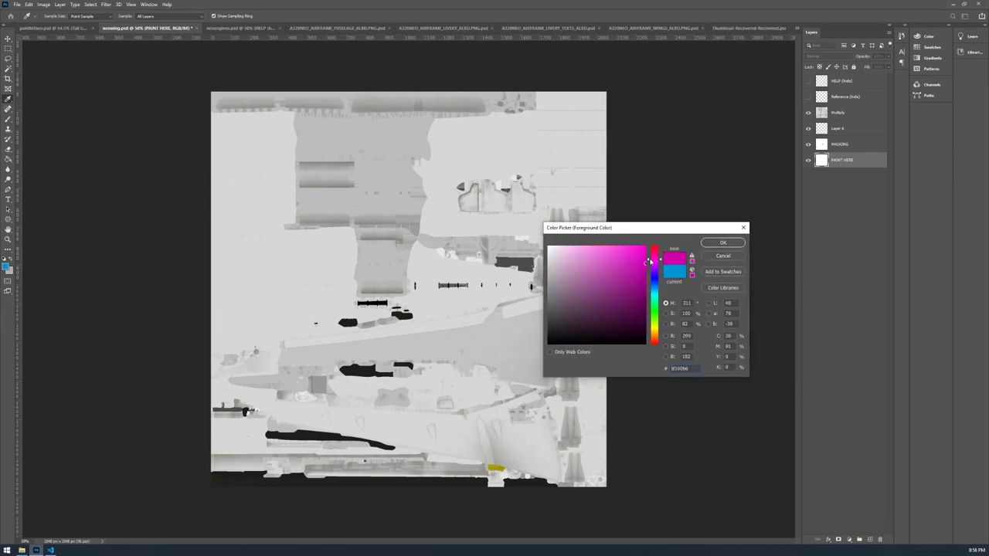
left_click(723, 242)
key("g")
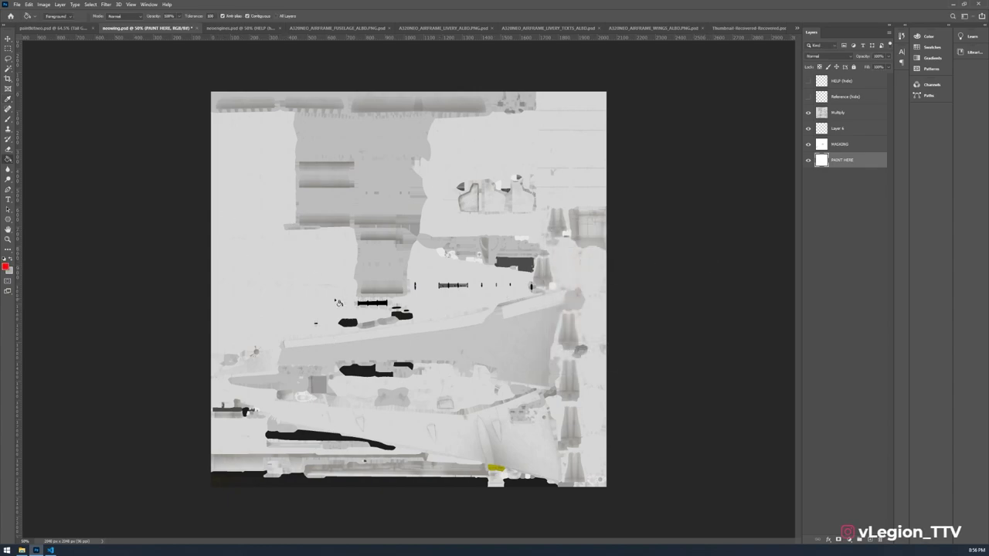
left_click(255, 274)
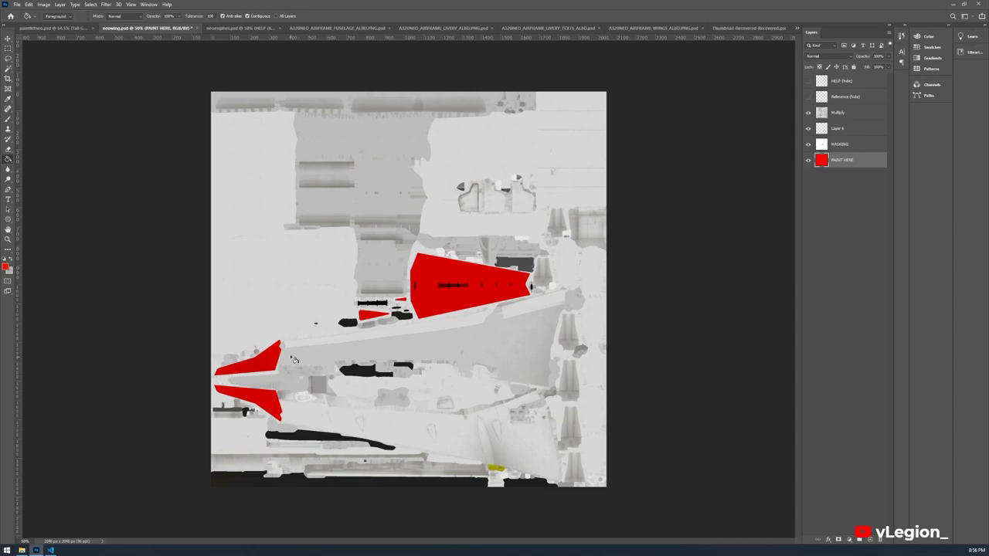
Fill the PAINT HERE layer of neoengines.psd with red
left_click(233, 29)
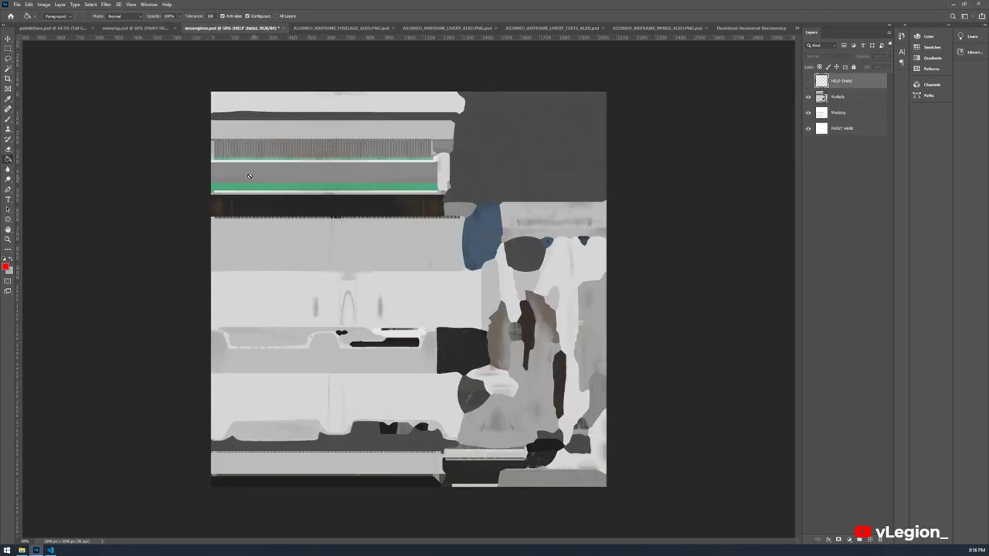
left_click(842, 129)
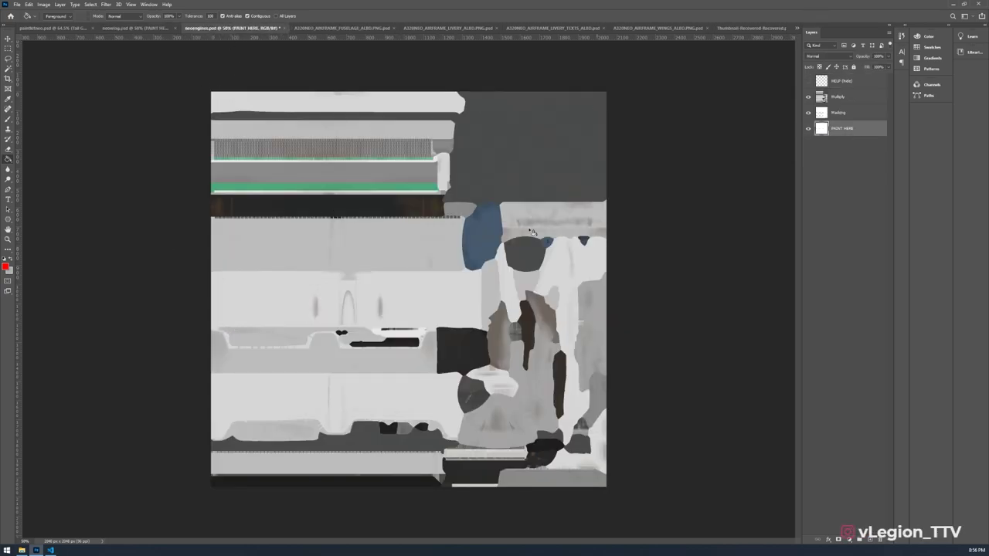
left_click(422, 299)
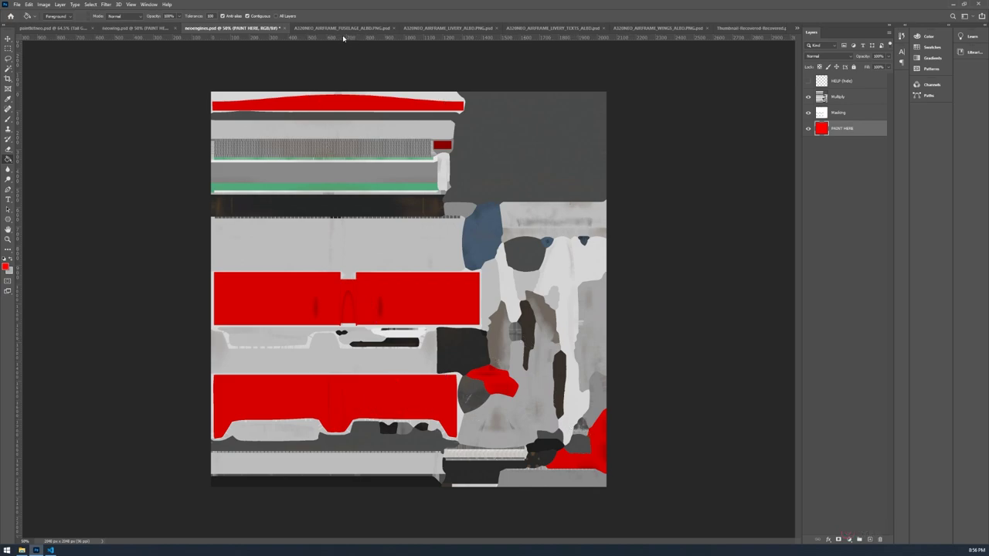
In paintkitneo.psd, fill the PAINT HERE layer red, then refill it grey
left_click(30, 27)
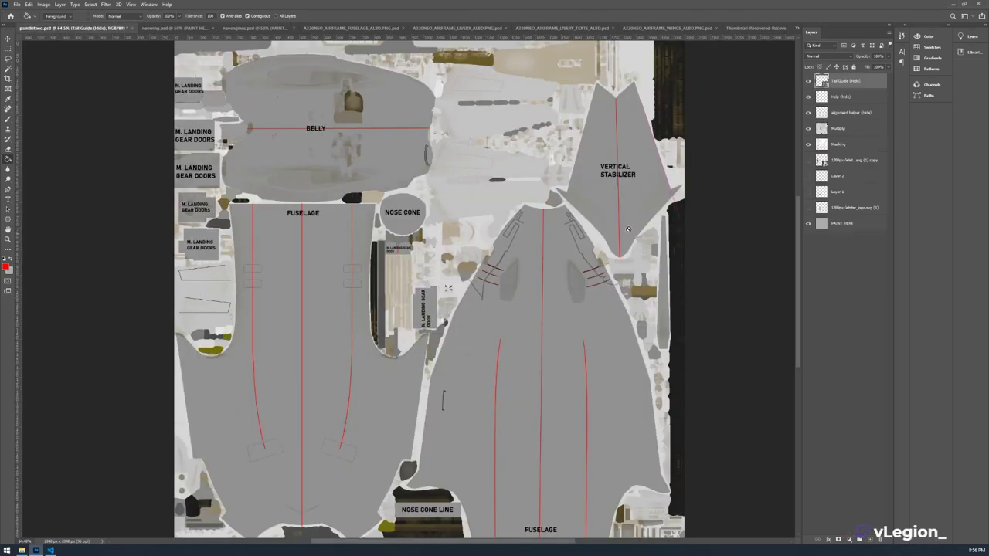
left_click(837, 223)
left_click(541, 376)
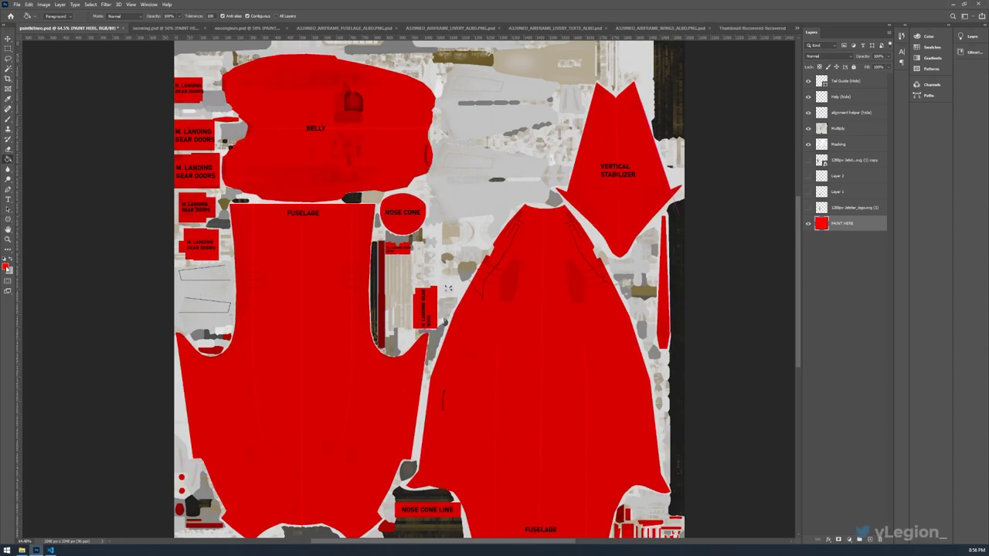
left_click(9, 263)
left_click(266, 392)
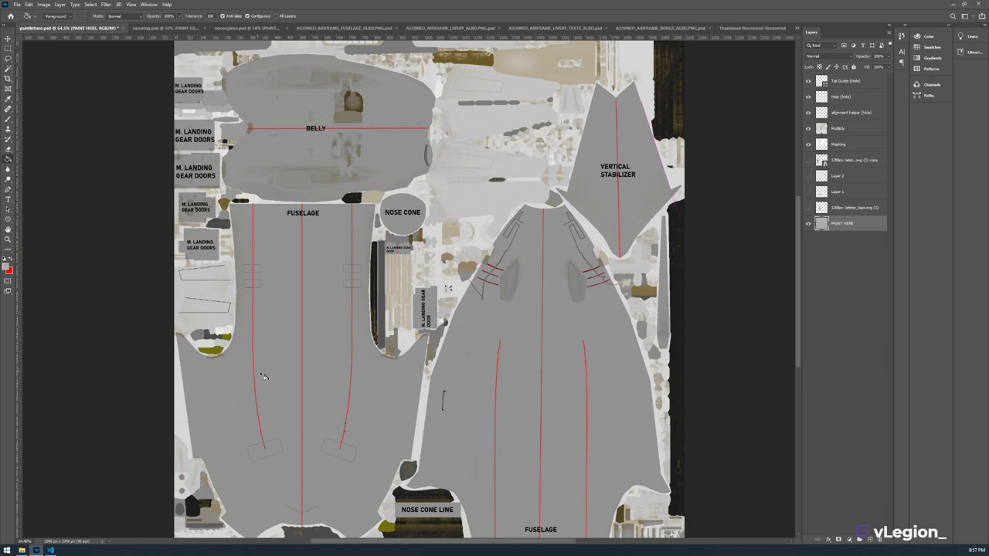
View the FUSELAGE and LIVERY_ALBD documents, toggling Tail Colour on and off, then open LIVERY_TEXTS_ALBD.psd
left_click(345, 28)
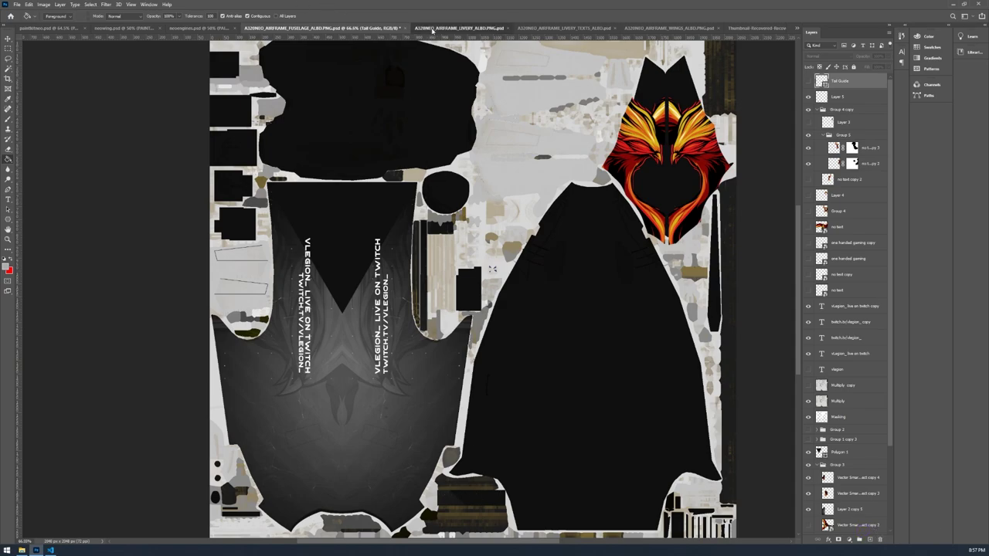
left_click(459, 28)
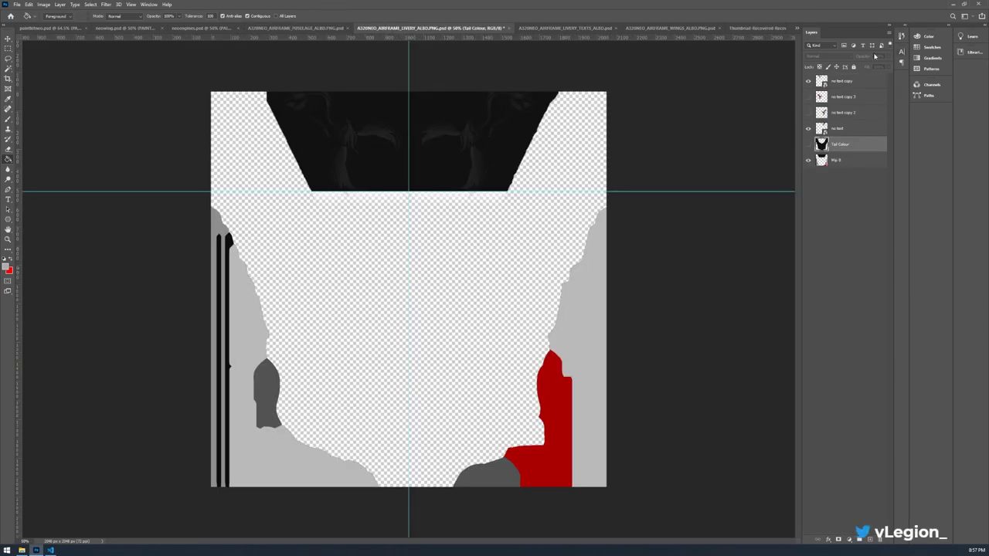
left_click(808, 143)
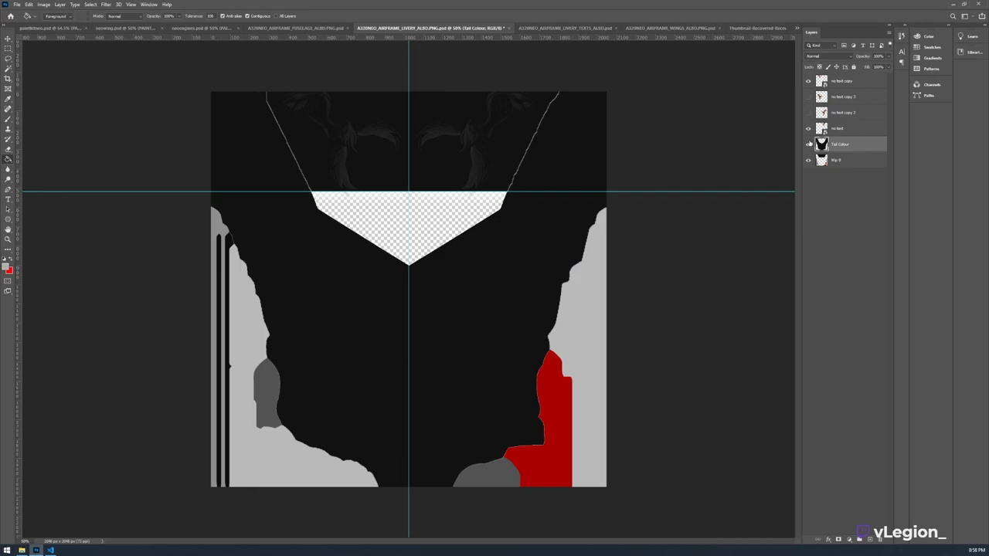
left_click(808, 144)
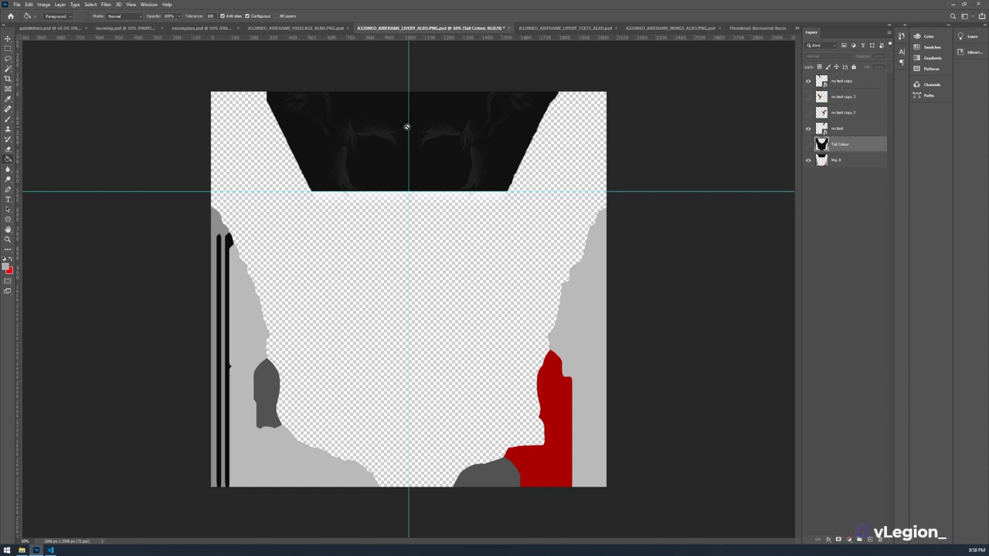
left_click(566, 31)
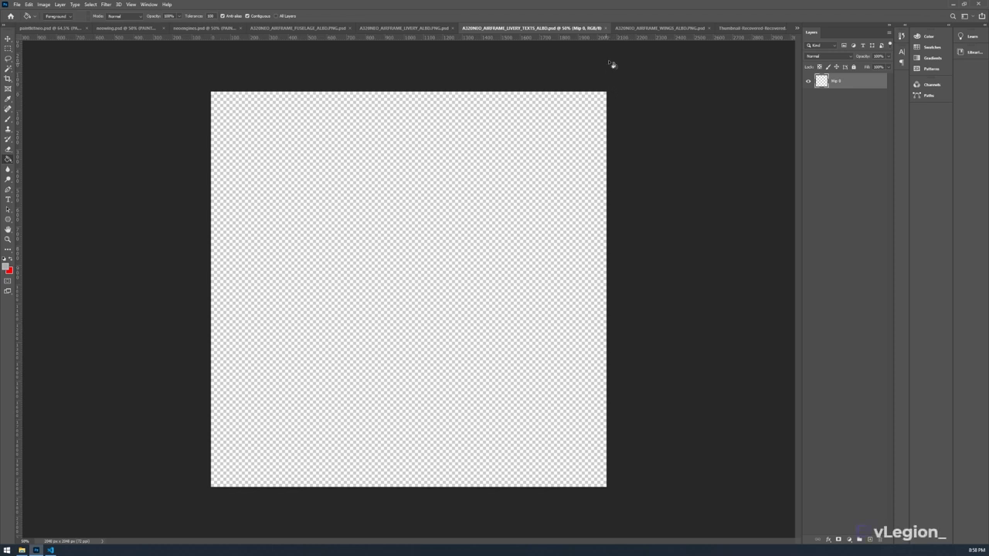
Switch to the A320NEO_AIRFRAME_WINGS_ALBD.PNG.psd wings texture document
left_click(629, 29)
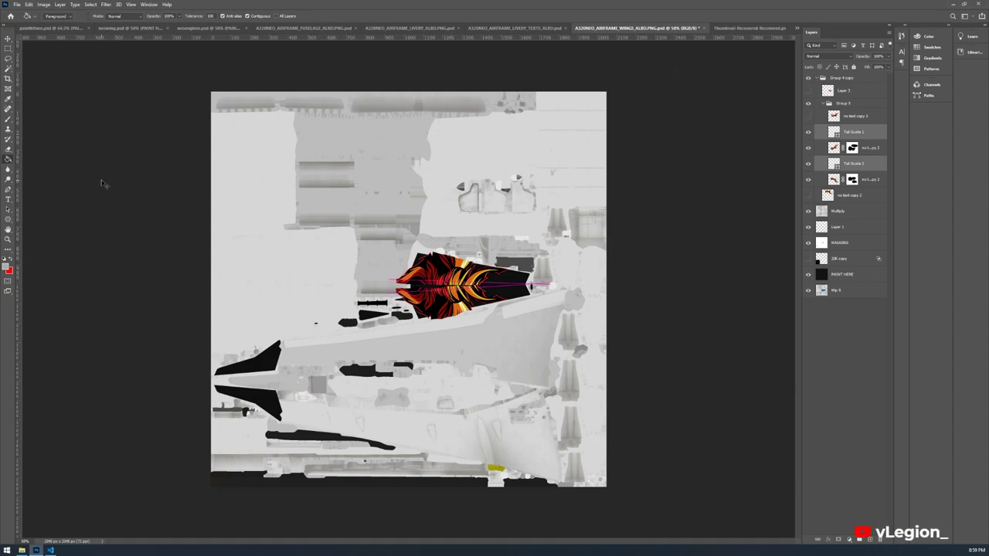
Choose DDS - NVIDIA Texture Tools Exporter in Save As and browse to the Microsoft Flight Simulator folder
key("ctrl+shift+s")
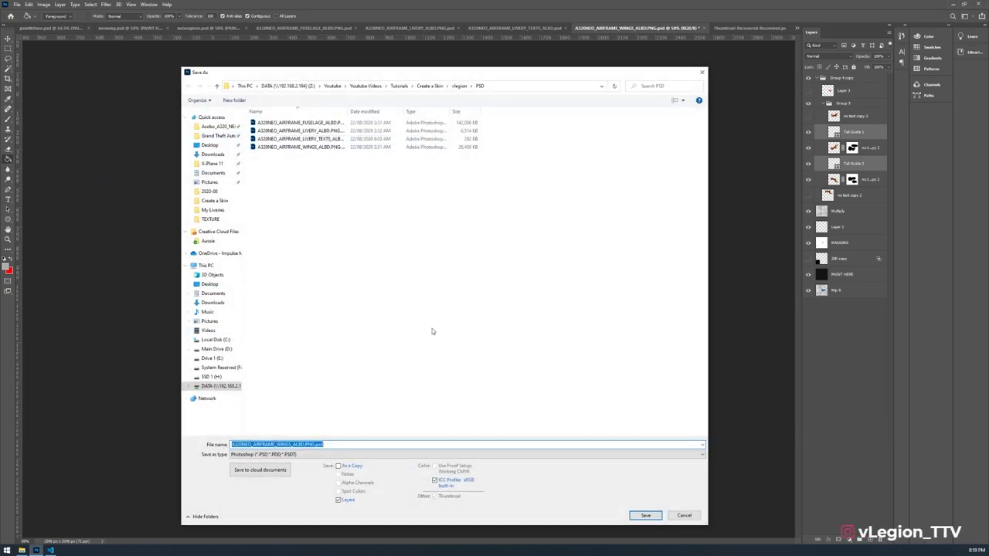
left_click(265, 454)
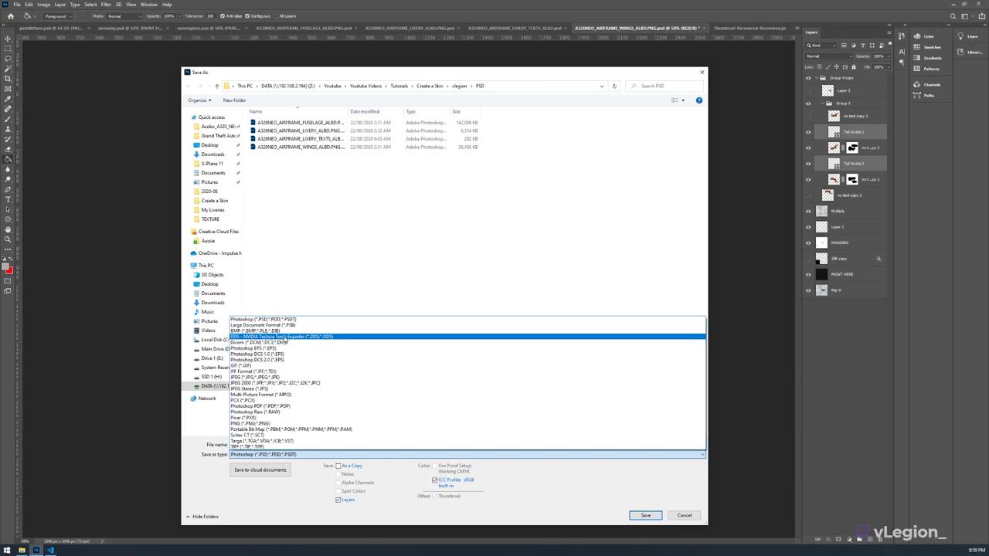
left_click(286, 338)
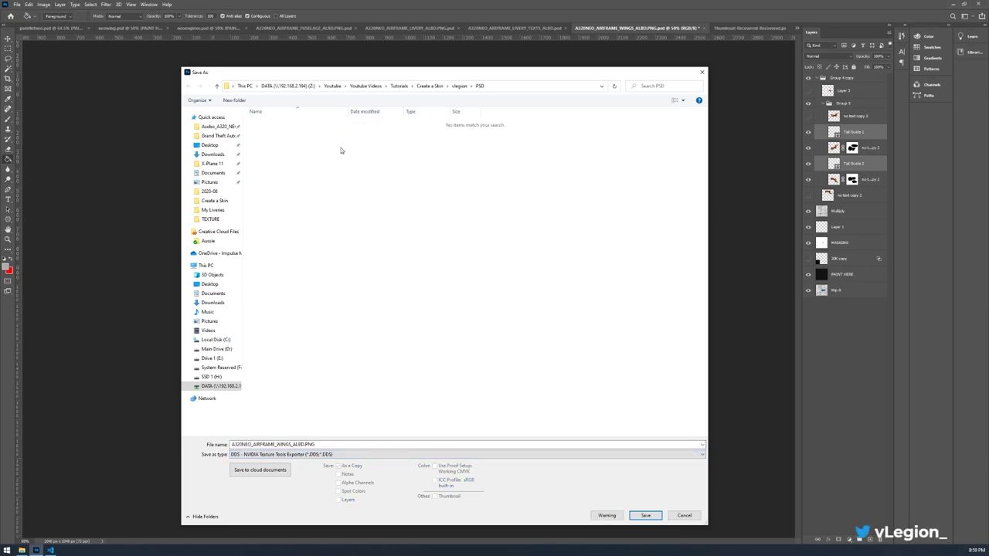
left_click(217, 127)
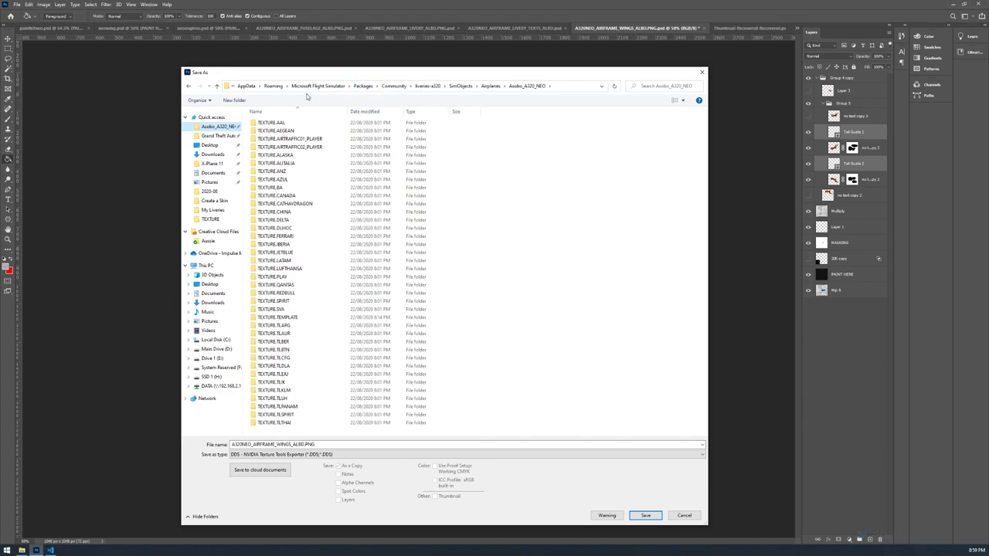
left_click(272, 85)
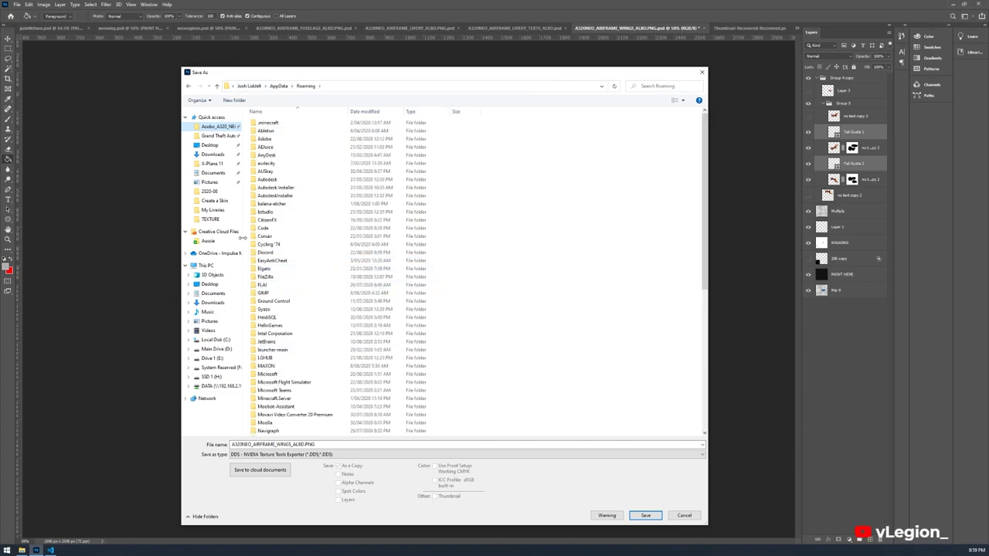
scroll(293, 379, "down", 3)
left_click(298, 310)
double_click(298, 310)
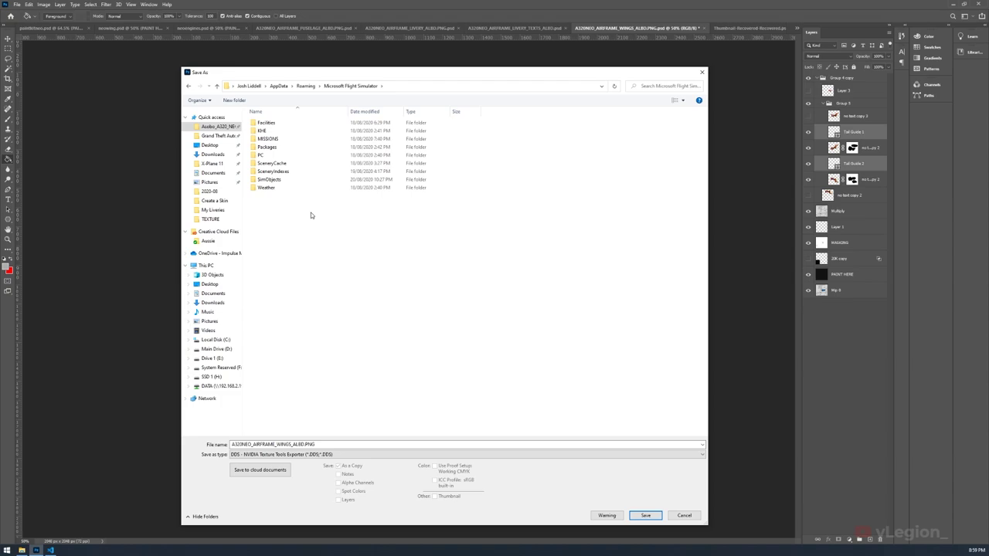
Navigate to Community\liveries-a320\...\Asobo_A320_NEO\TEXTURE.TEMPLATE and save over A320NEO_AIRFRAME_WINGS_ALBD.PNG.DDS
double_click(290, 148)
double_click(286, 124)
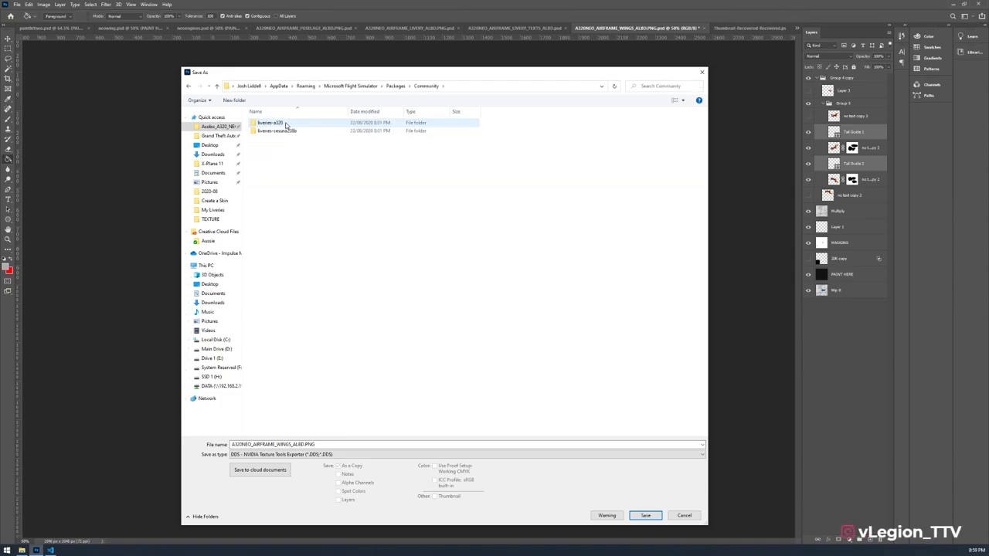
double_click(292, 124)
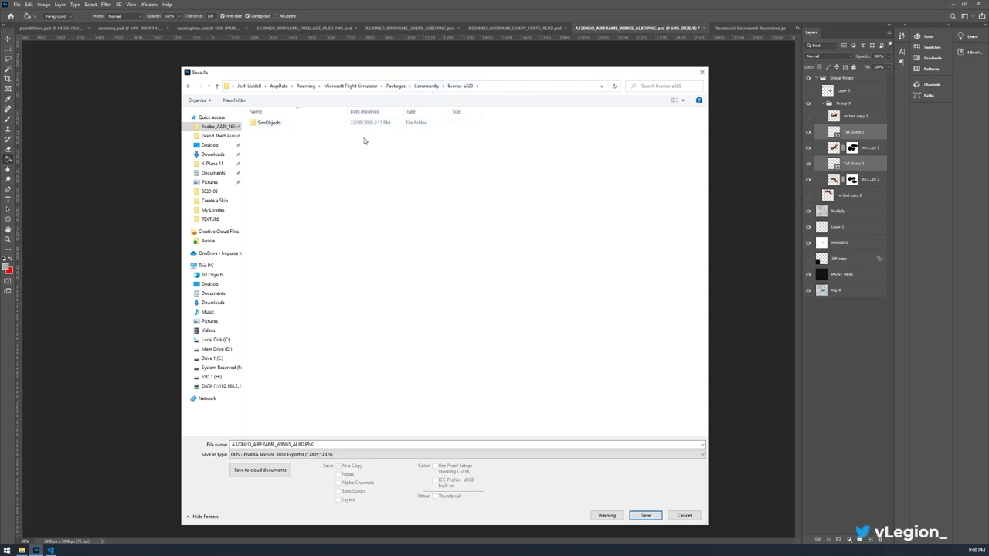
double_click(269, 122)
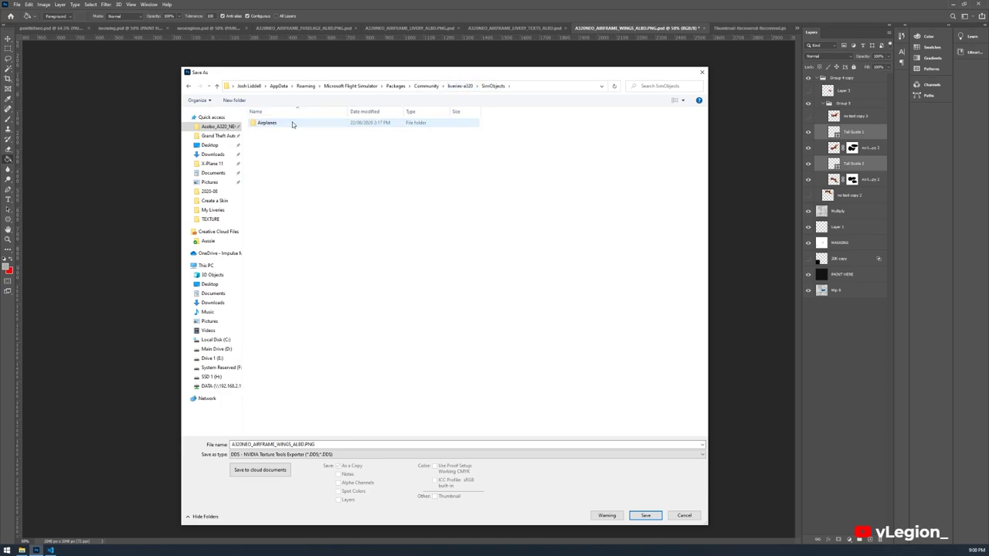
double_click(279, 123)
double_click(294, 123)
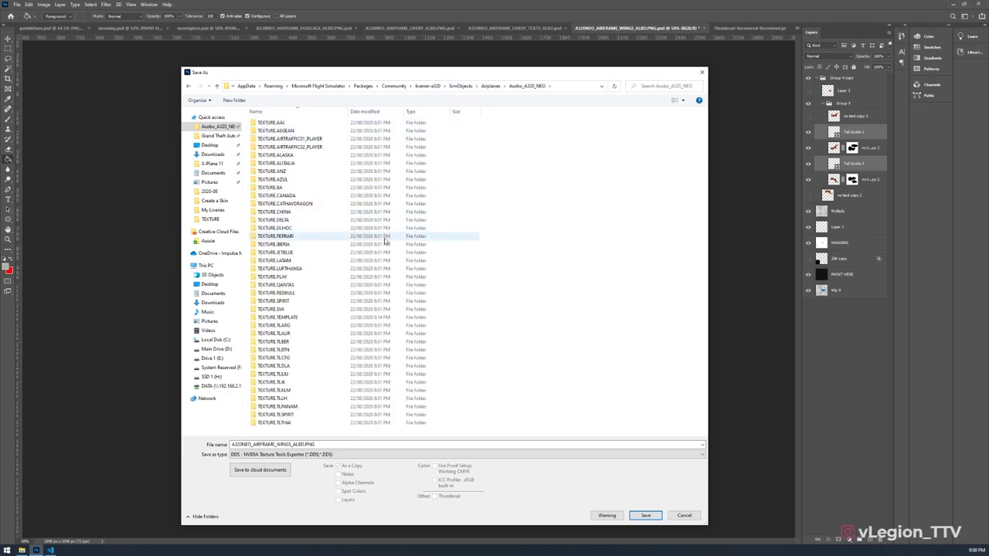
left_click(285, 341)
left_click(292, 318)
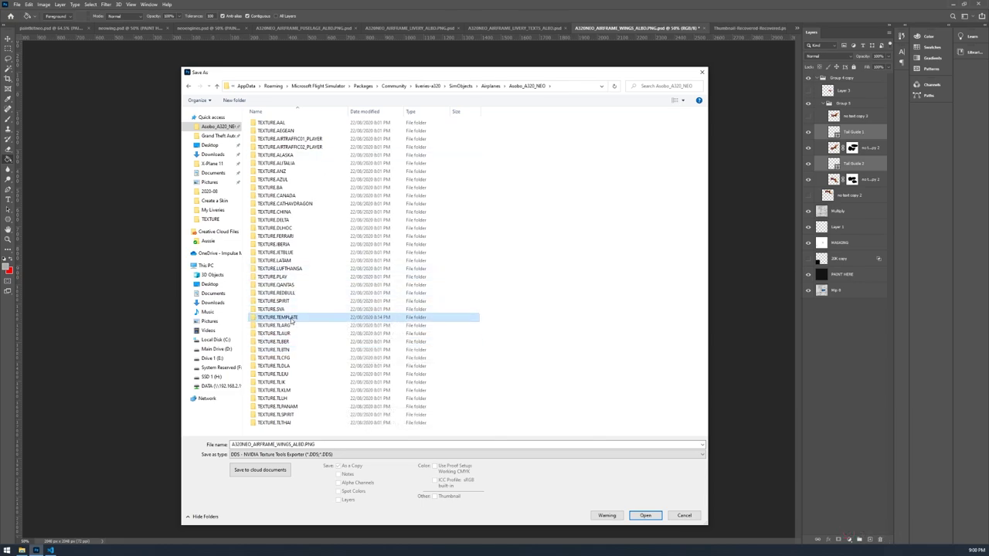
double_click(303, 320)
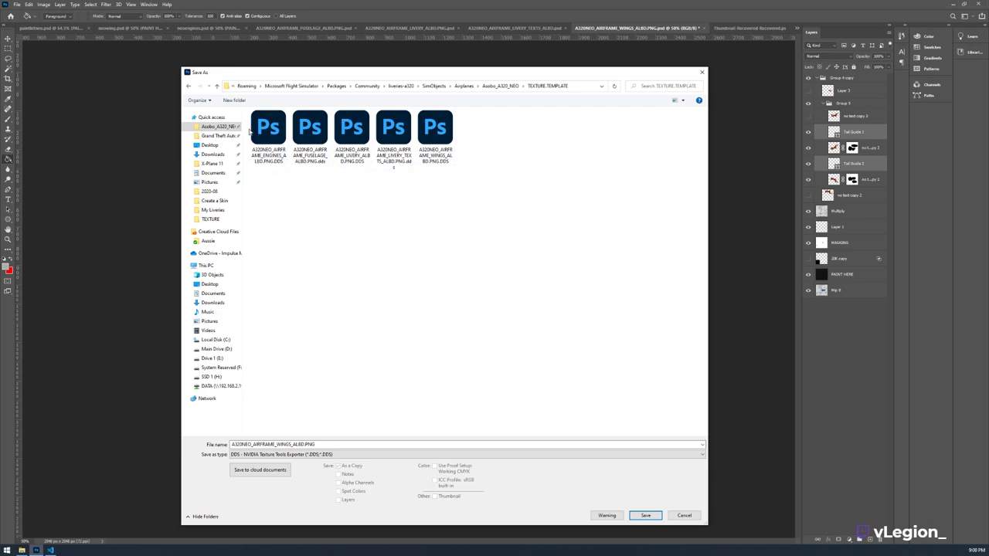
left_click(435, 130)
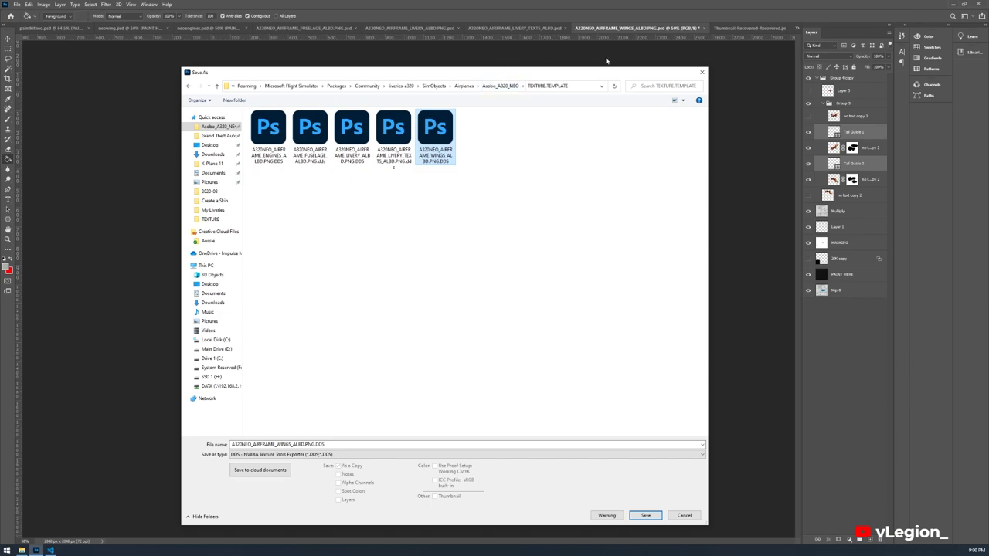
left_click(645, 515)
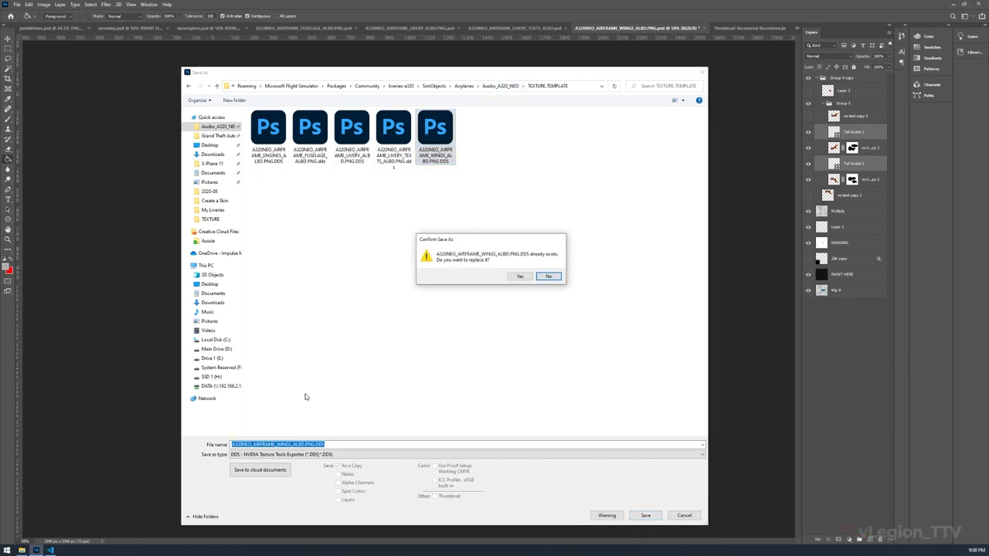
Confirm replacing the wings DDS file and export it with the current NVIDIA compression settings
left_click(520, 276)
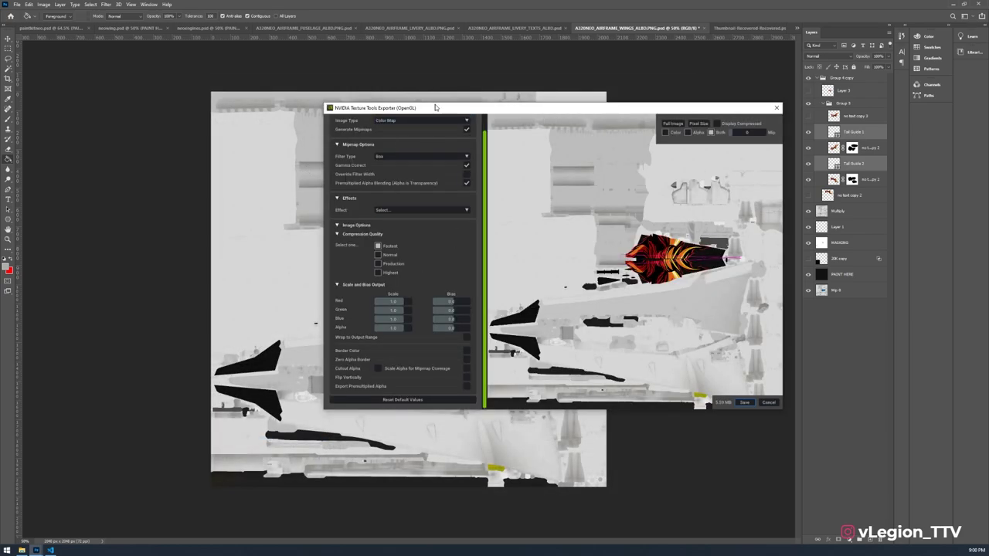
left_click_drag(435, 107, 257, 60)
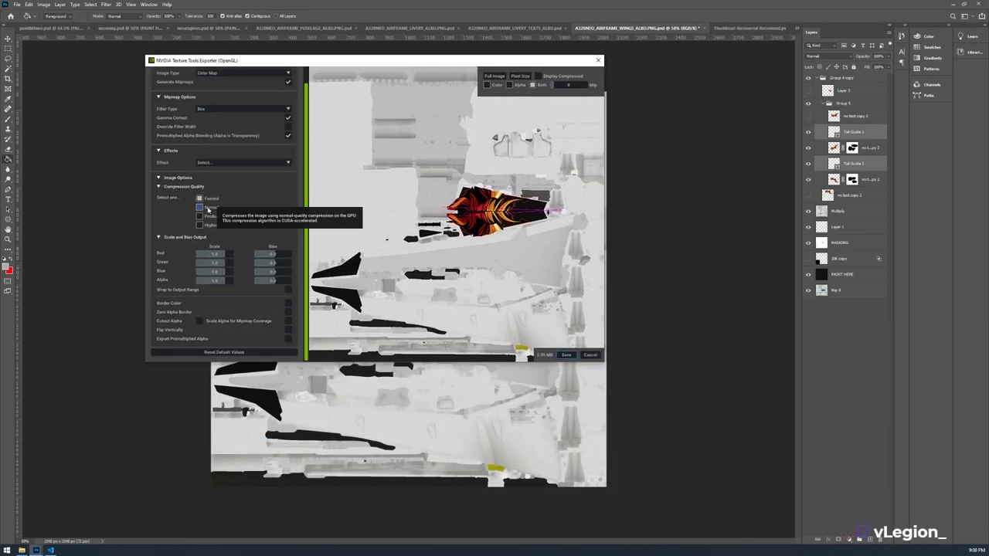
left_click(567, 356)
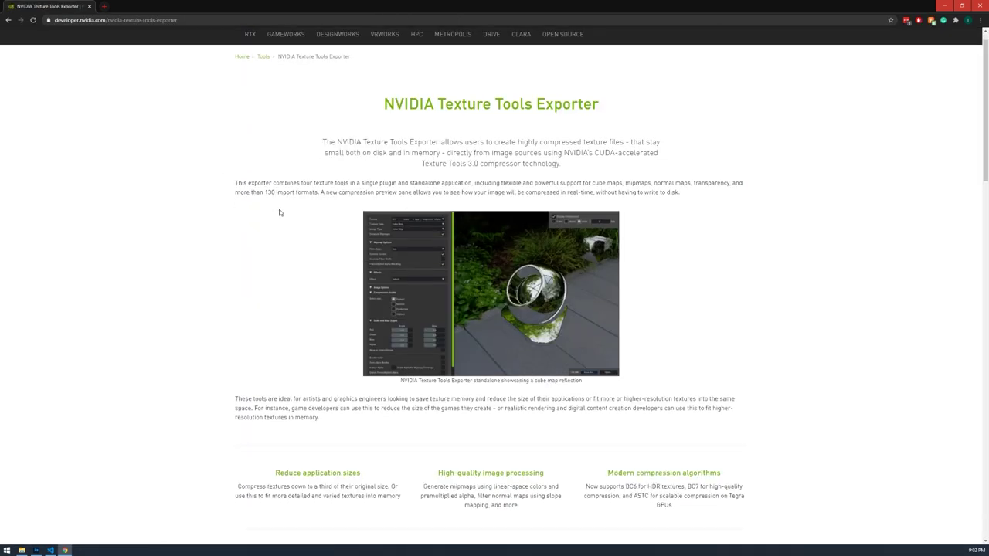
scroll(281, 212, "down", 3)
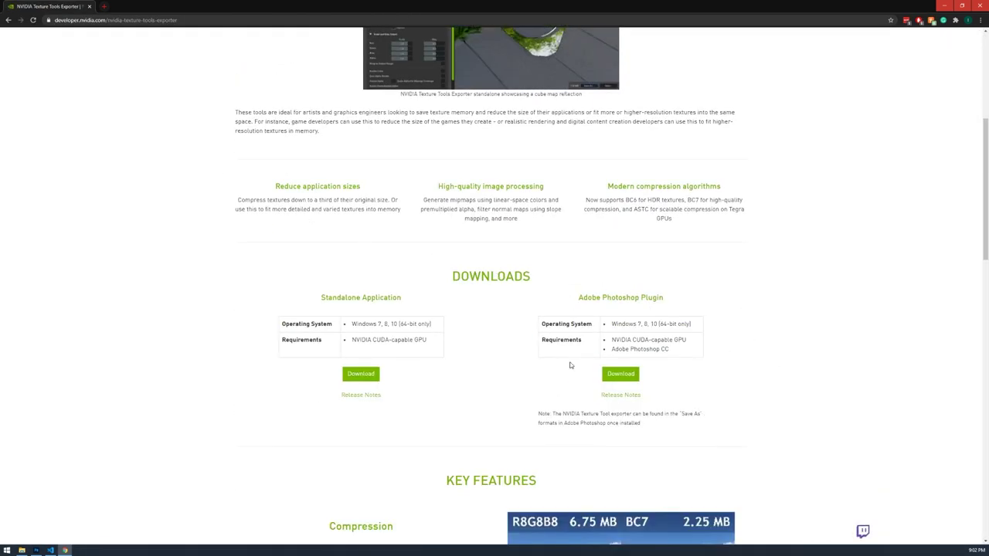
Request the Adobe Photoshop Plugin download from the Texture Tools Exporter Downloads section
left_click(622, 374)
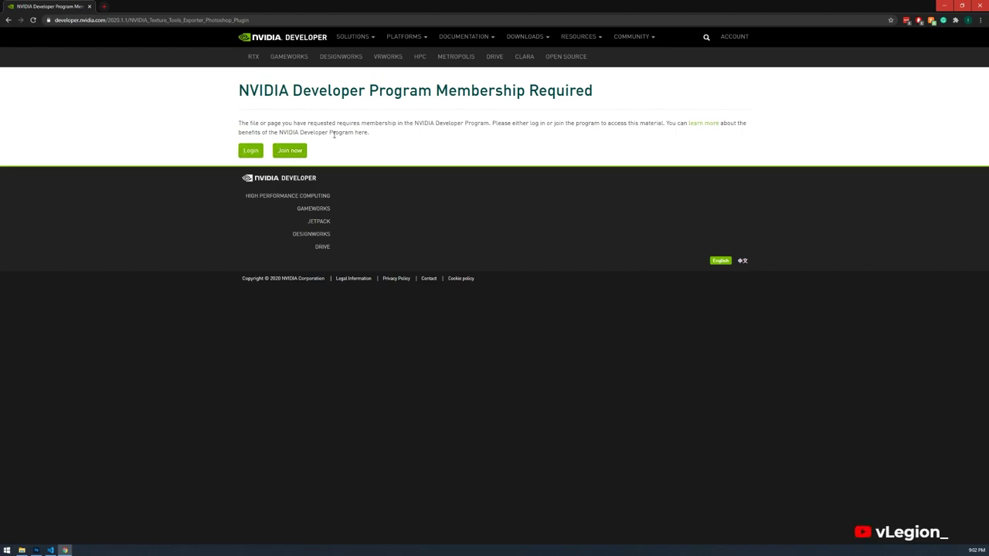
Sign in to the developer account and search the web for 'nvidia dds plugin'
left_click(249, 151)
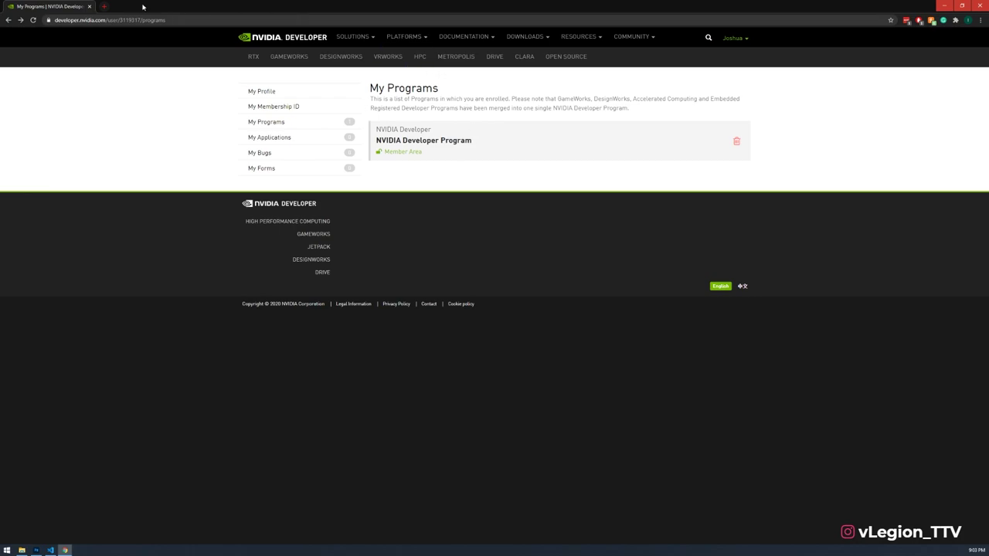
left_click(103, 7)
type("nvidia dds plugin")
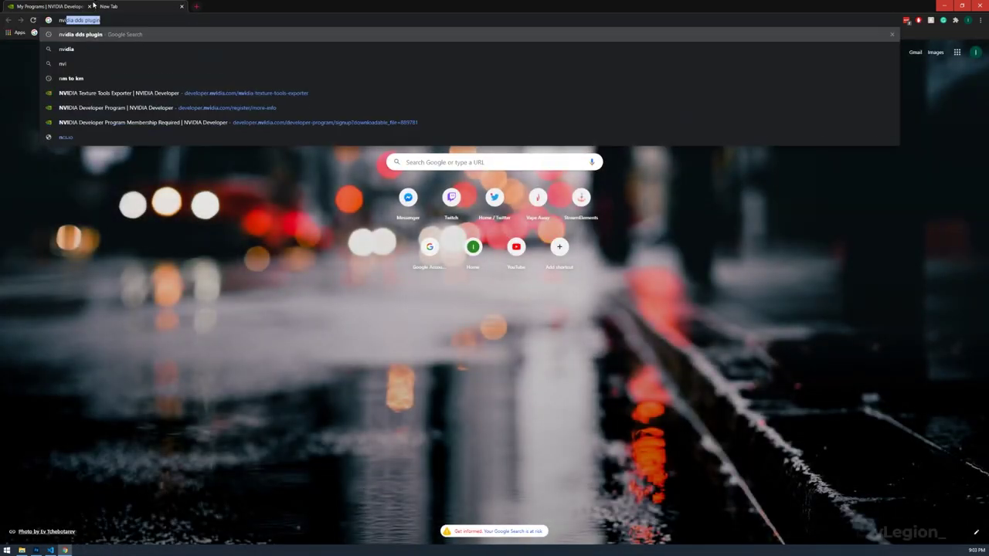
key("Return")
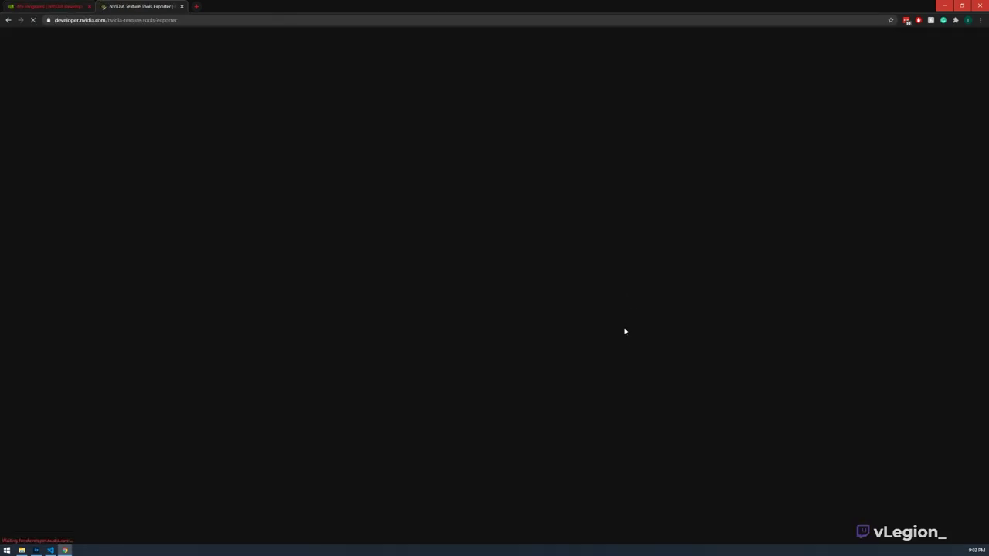
Download the Texture Tools Exporter Adobe Photoshop Plugin installer from the exporter page
scroll(635, 361, "down", 4)
scroll(635, 361, "down", 3)
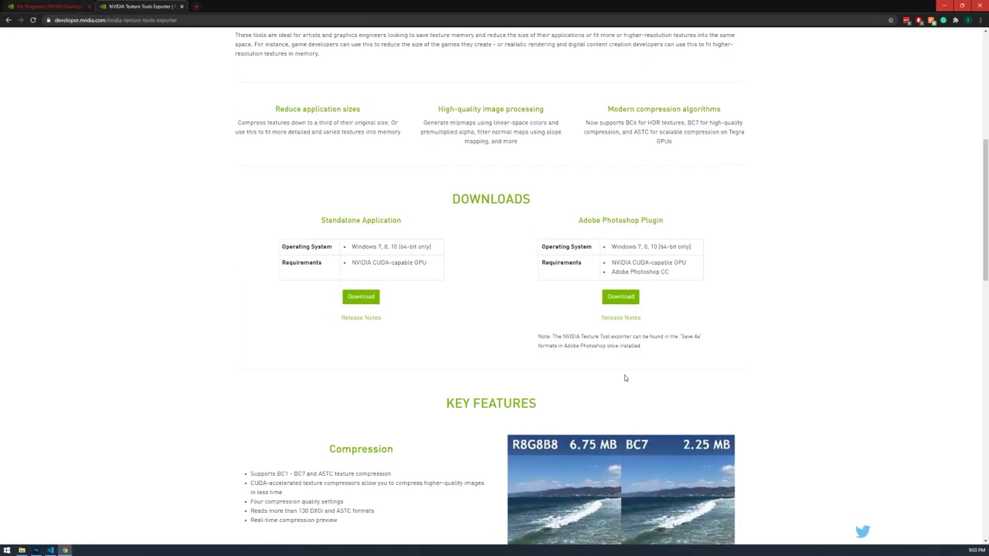
left_click(620, 296)
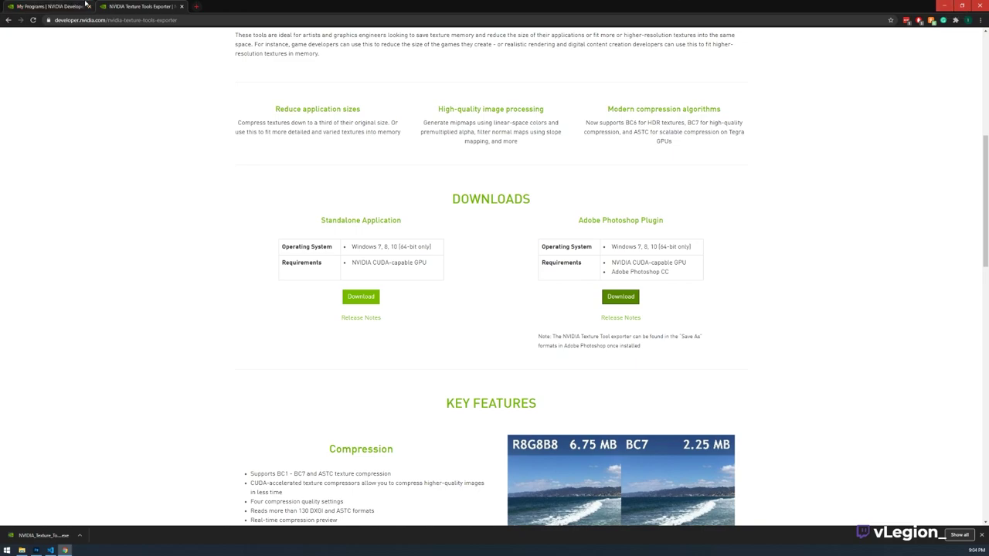
Return to the Asobo_A320_NEO folder window and open the liveries-a320 package folder
left_click(945, 6)
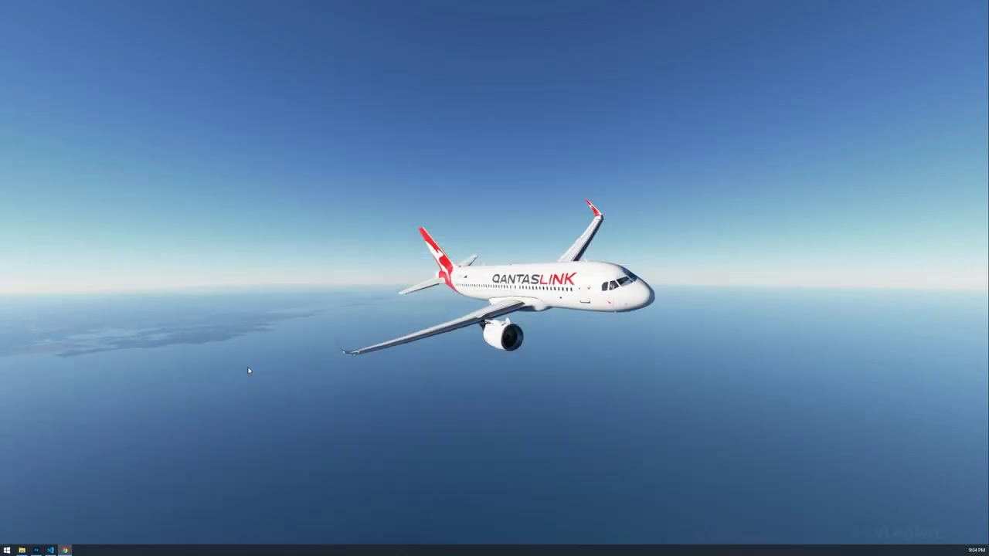
left_click(22, 550)
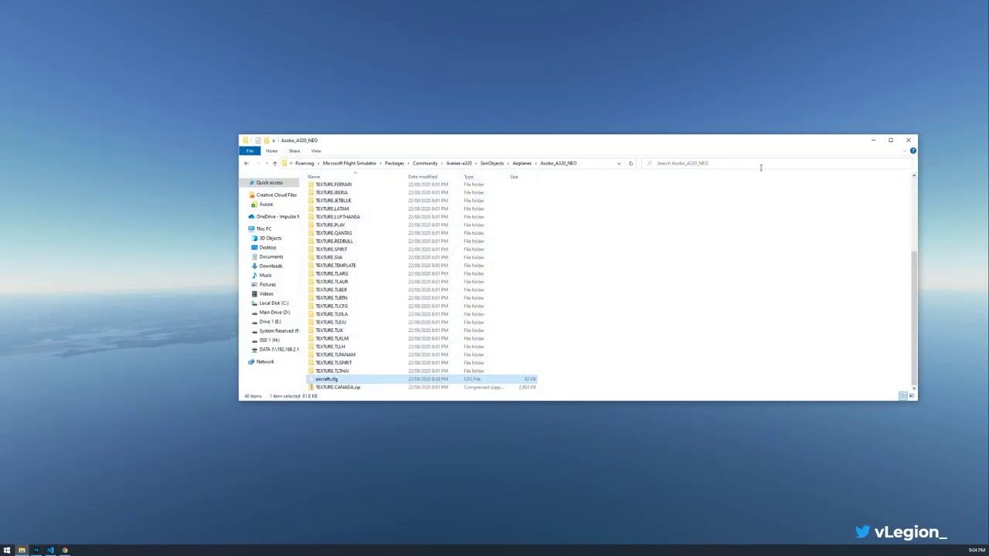
left_click(724, 267)
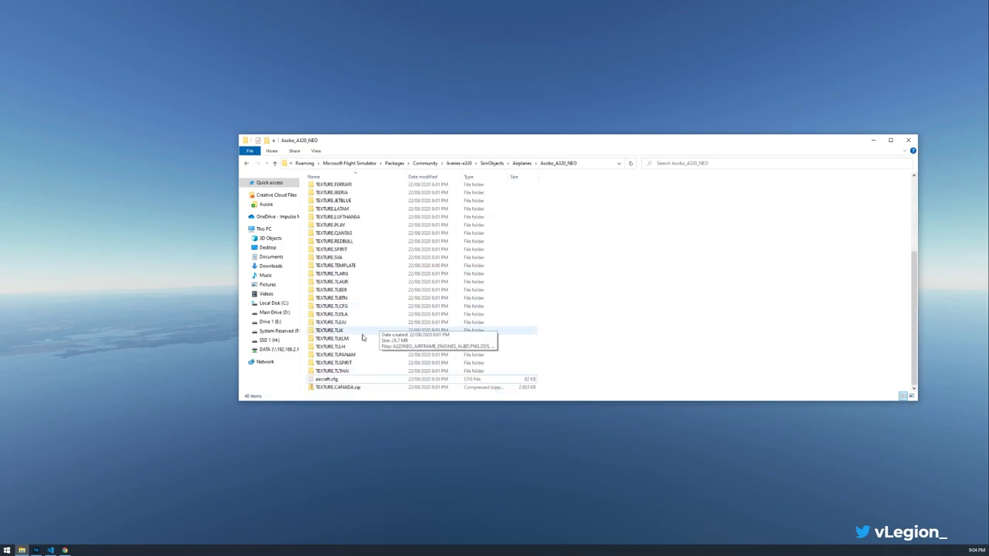
left_click(455, 163)
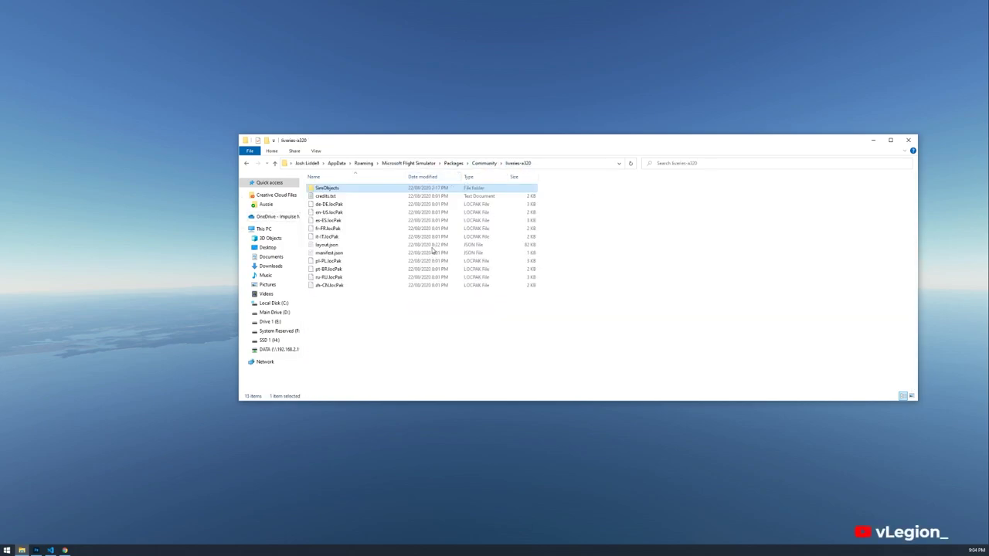
Open layout.json with Visual Studio Code, cancelling an accidental rename
left_click(333, 246)
right_click(333, 246)
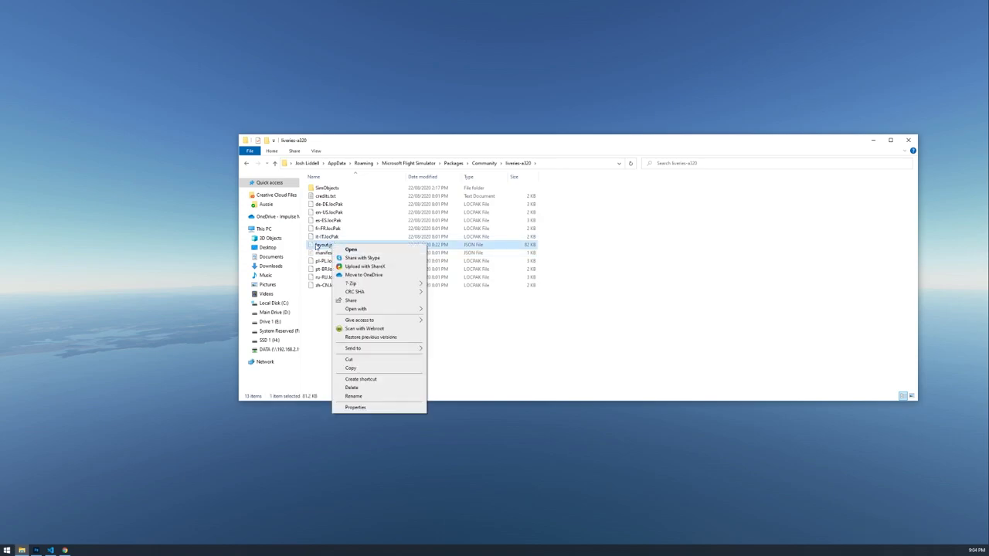
key("m")
right_click(347, 245)
key("Escape")
key("Escape")
right_click(374, 245)
left_click(377, 249)
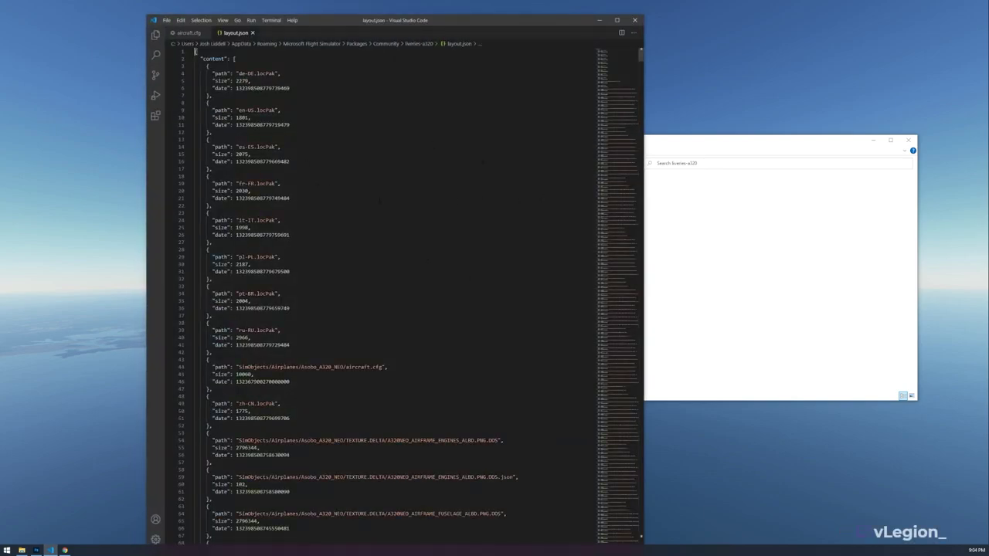
Scroll through layout.json's file entry list and place the caret in it
scroll(456, 301, "down", 15)
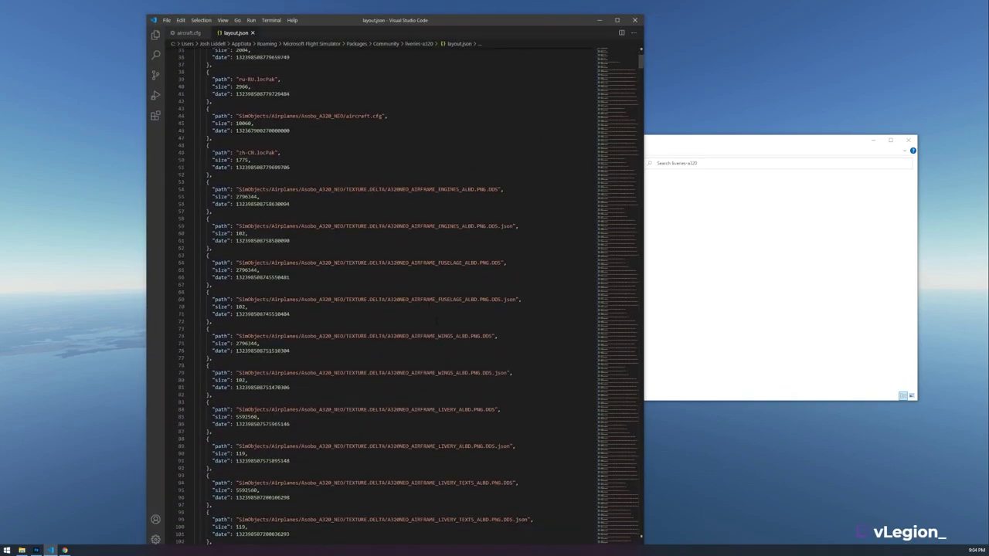
scroll(467, 309, "down", 5)
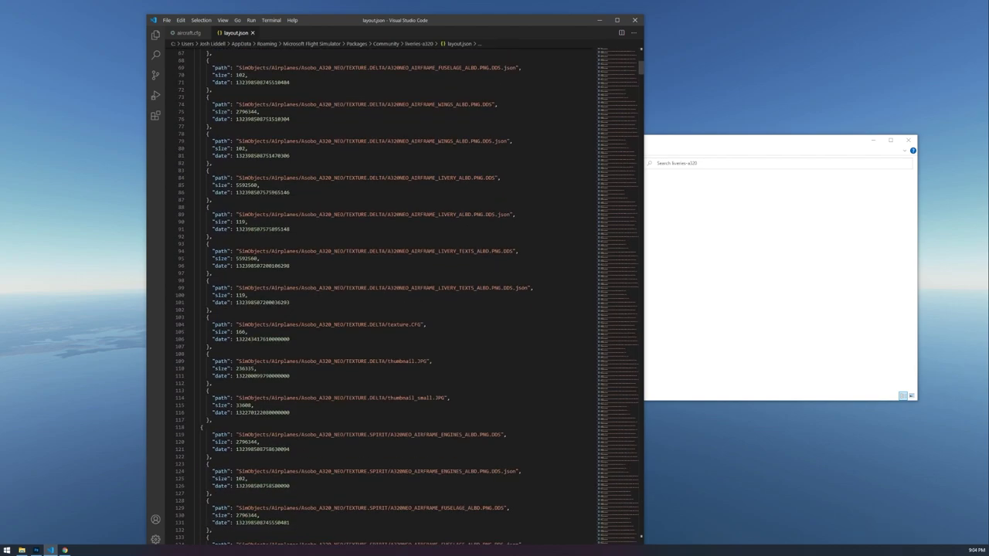
left_click_drag(468, 222, 468, 530)
scroll(463, 381, "down", 1)
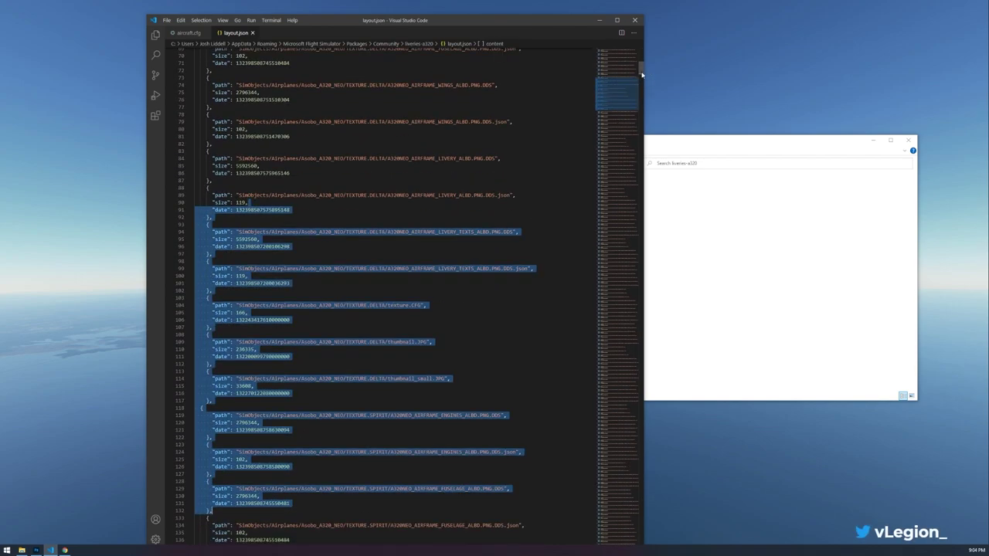
left_click(260, 165)
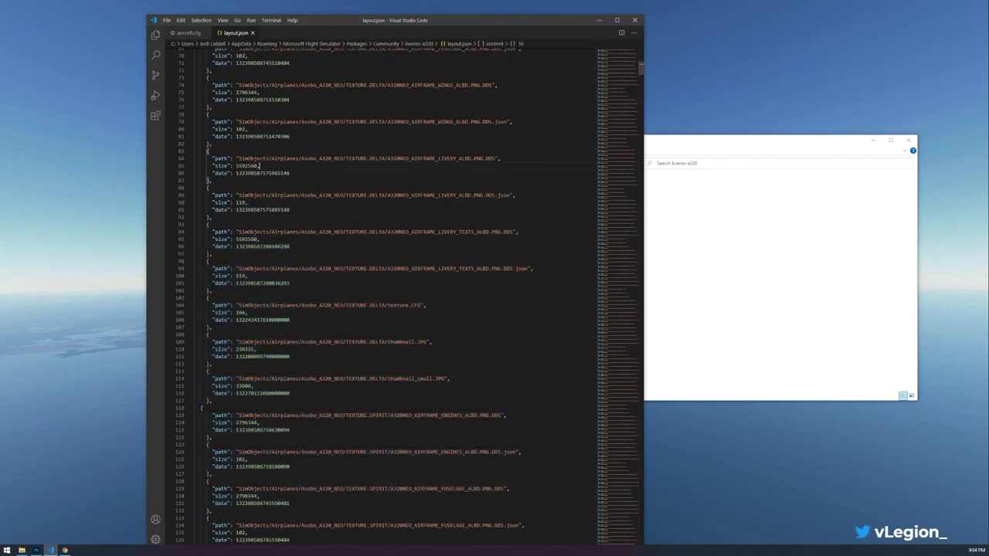
left_click(351, 181)
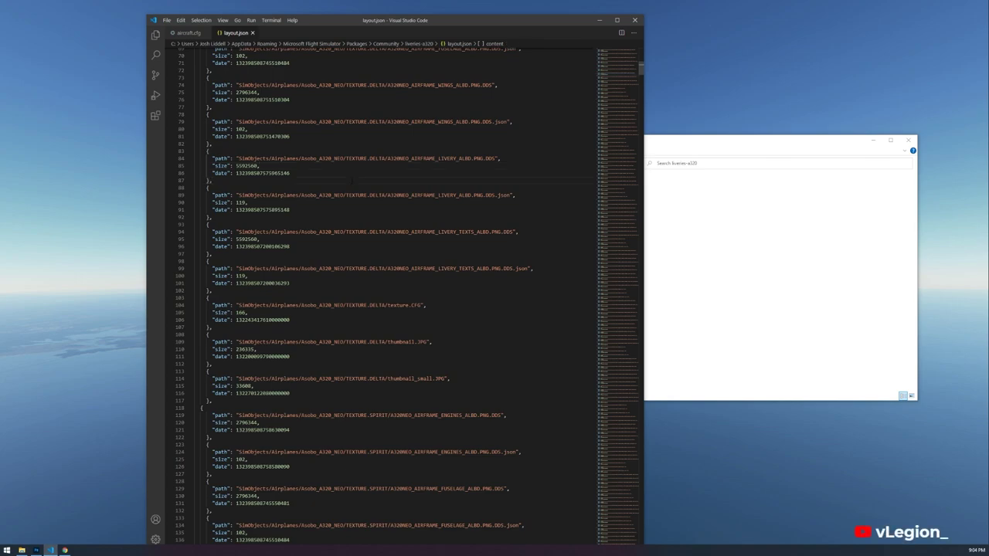
Search layout.json for 'TEMP' and select the block of TEMPLATE entries
key("ctrl+f")
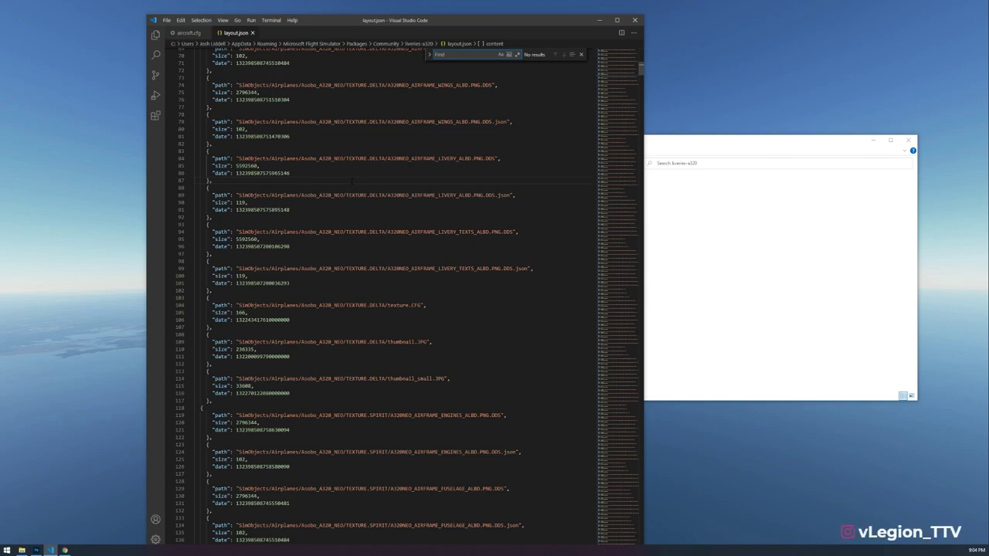
type("TEMPLA")
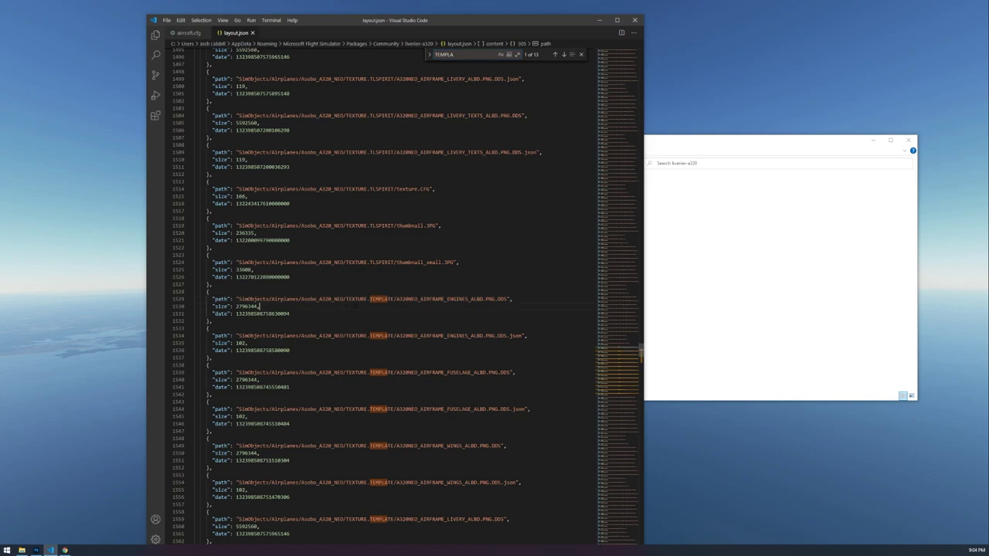
key("shift+alt+Right")
key("shift+alt+Right")
left_click_drag(351, 299, 349, 307)
left_click(349, 316)
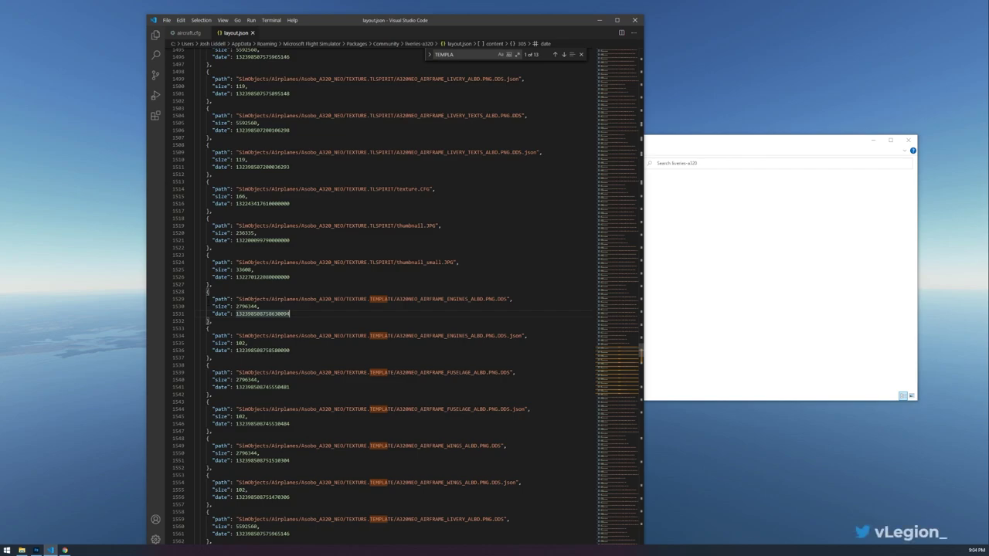
left_click(208, 293)
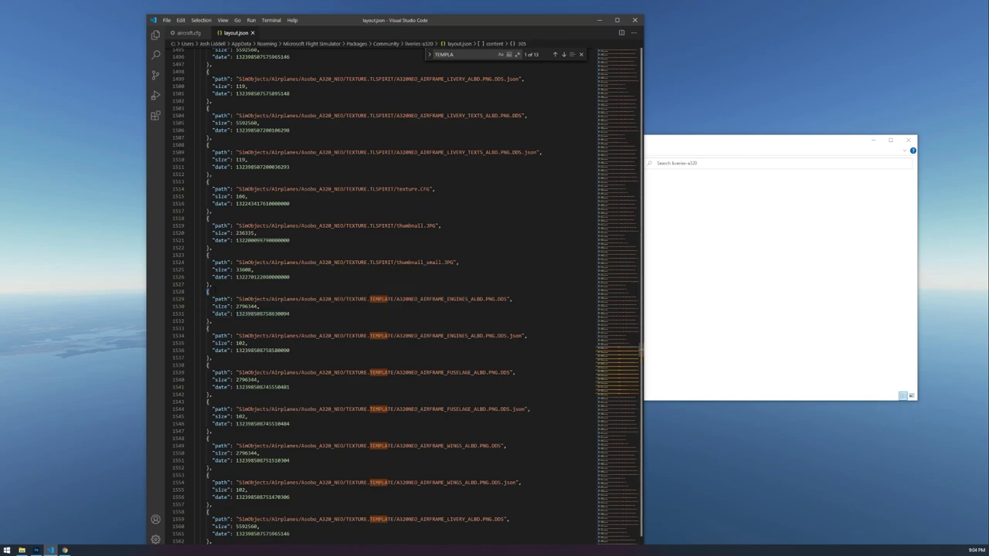
left_click_drag(208, 293, 290, 387)
scroll(430, 268, "down", 12)
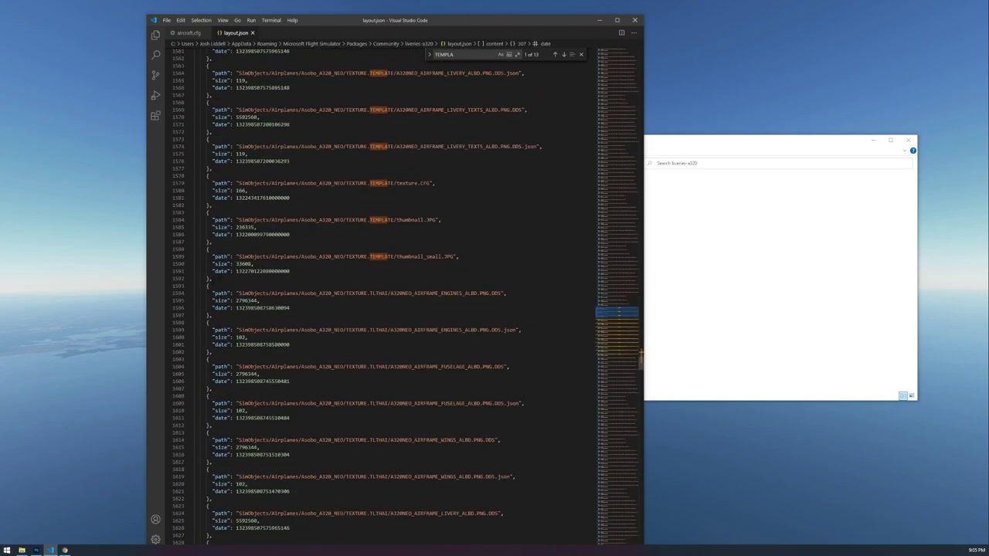
left_click(212, 278, "shift")
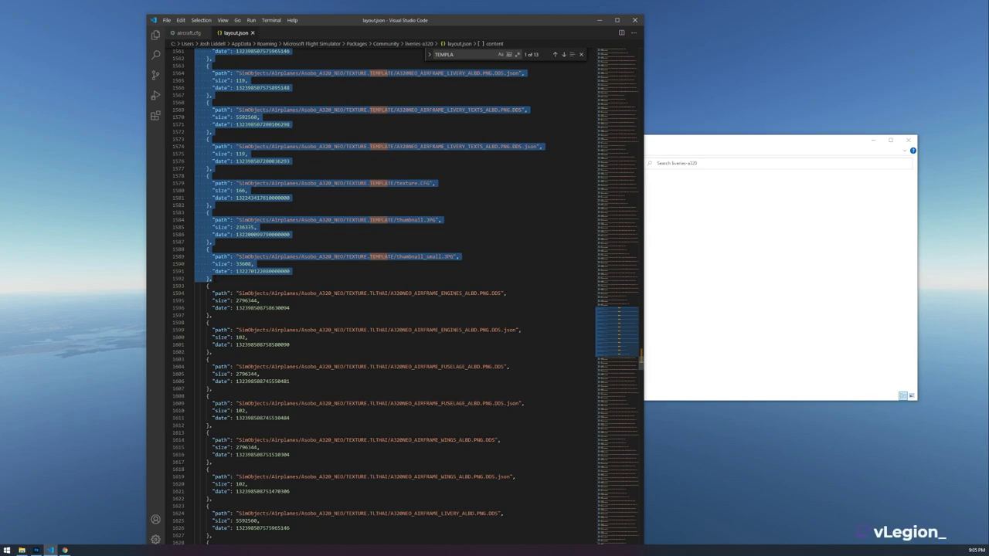
Review the TEMPLATE matches and select the word TEMPLATE in the thumbnail path
scroll(386, 293, "down", 15)
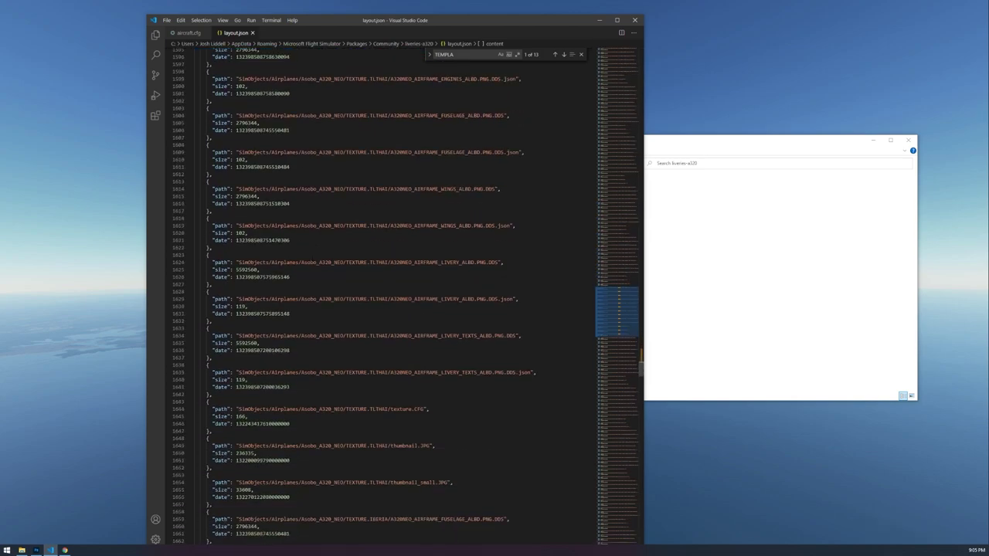
scroll(386, 294, "down", 5)
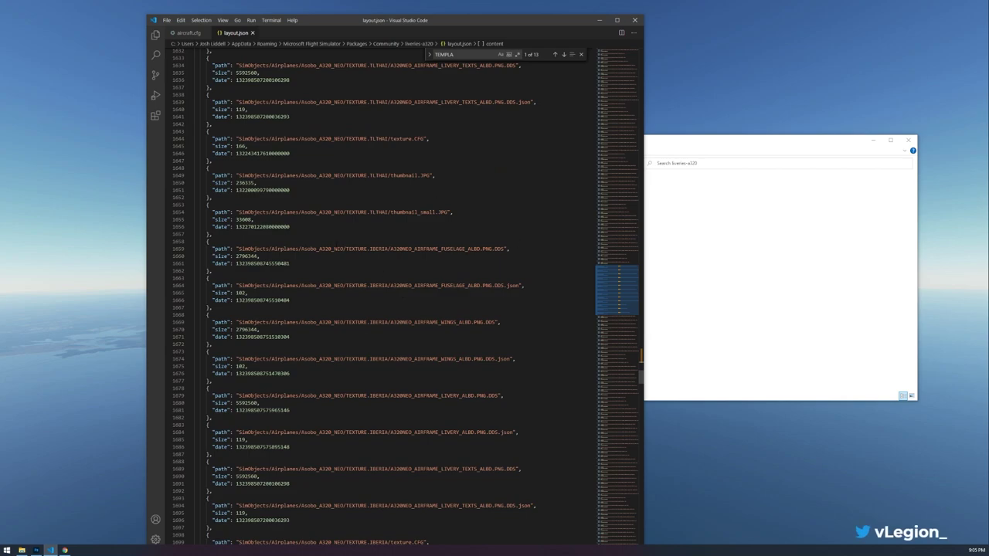
scroll(386, 294, "up", 20)
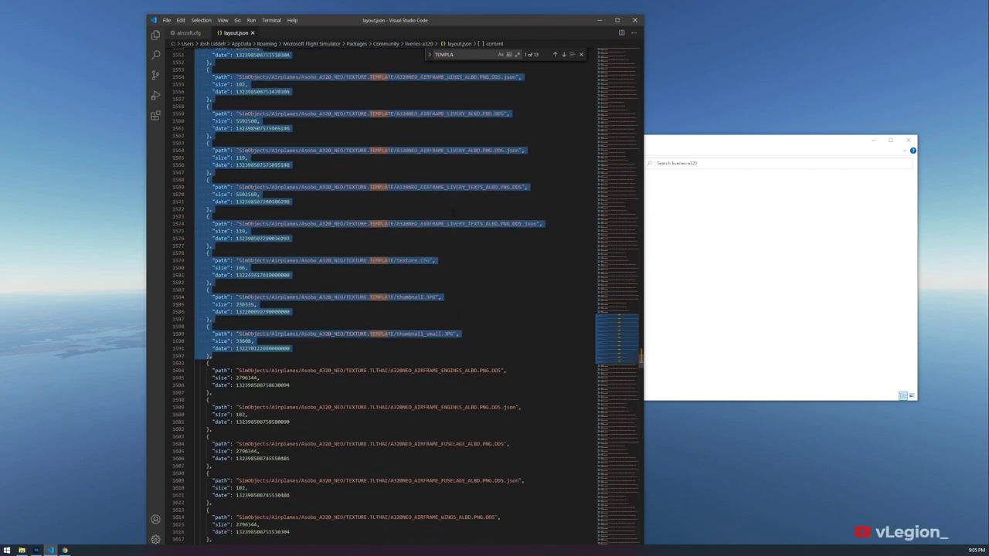
scroll(386, 293, "up", 9)
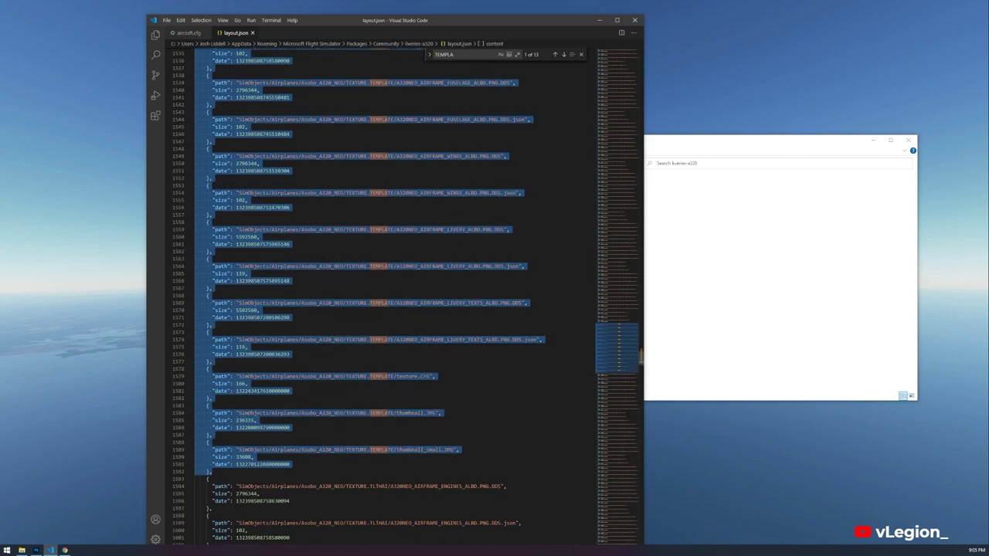
scroll(387, 294, "down", 11)
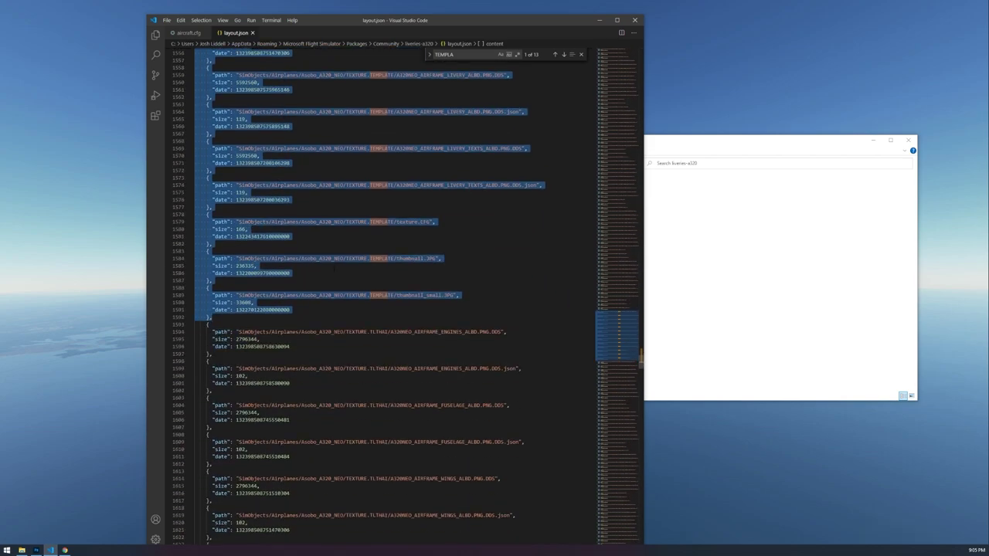
left_click(347, 303)
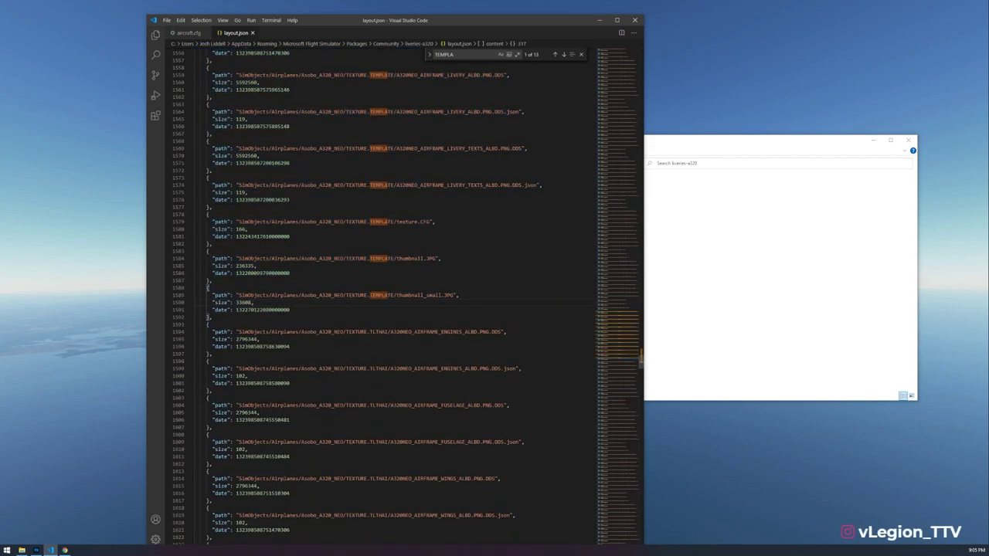
left_click_drag(370, 295, 397, 296)
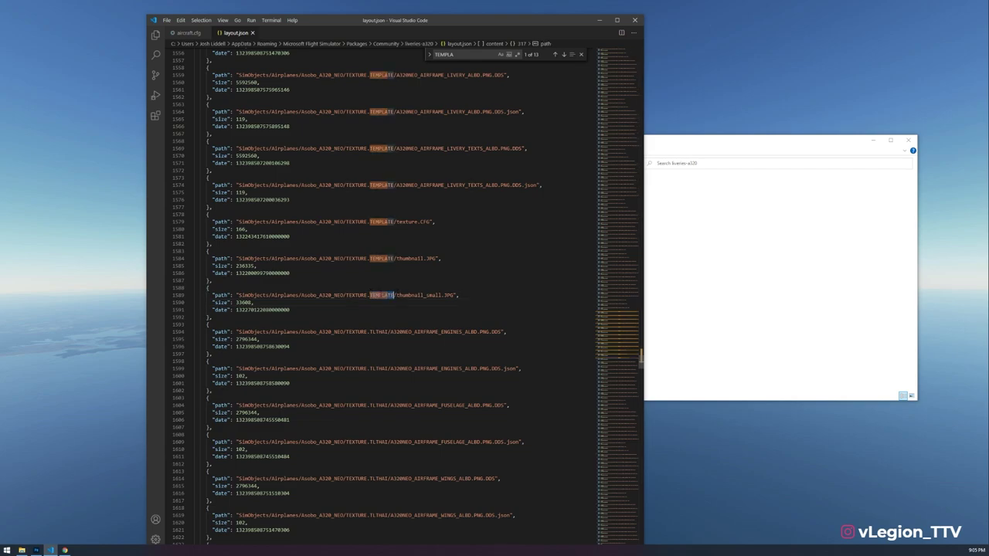
Check the Asobo_A320_NEO folder in File Explorer, minimize it, and return to the previous match
left_click(687, 143)
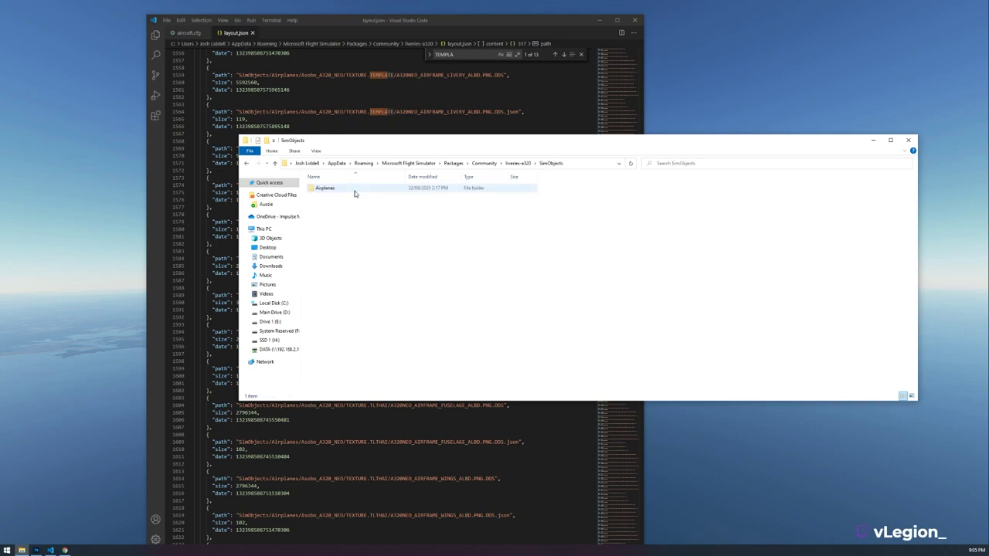
double_click(354, 191)
double_click(353, 192)
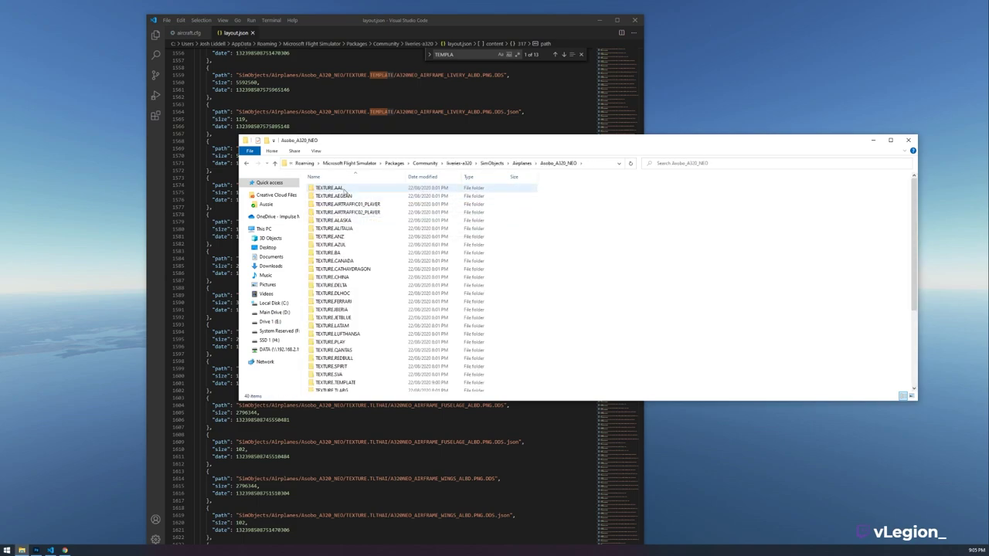
left_click(325, 189)
left_click(872, 140)
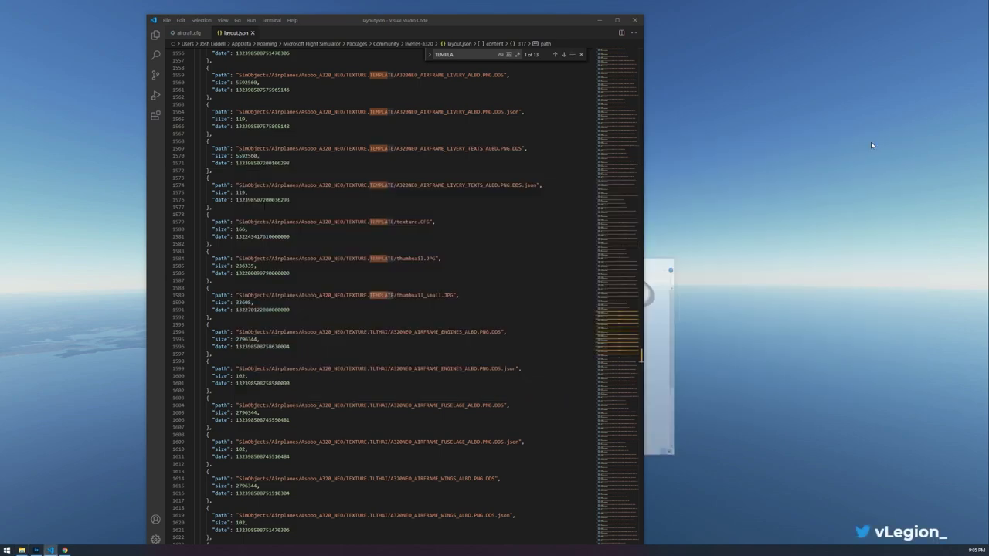
key("shift+Return")
key("shift+Return")
key("shift+Return")
key("shift+Return")
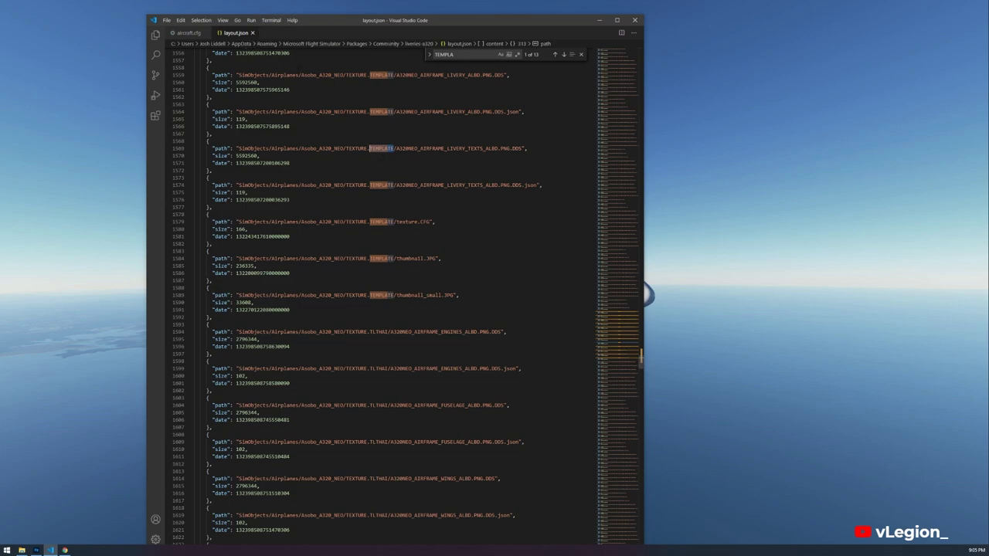
Navigate File Explorer to Airplanes > Asobo_A320_NEO and bring up aircraft.cfg's context menu
left_click(598, 20)
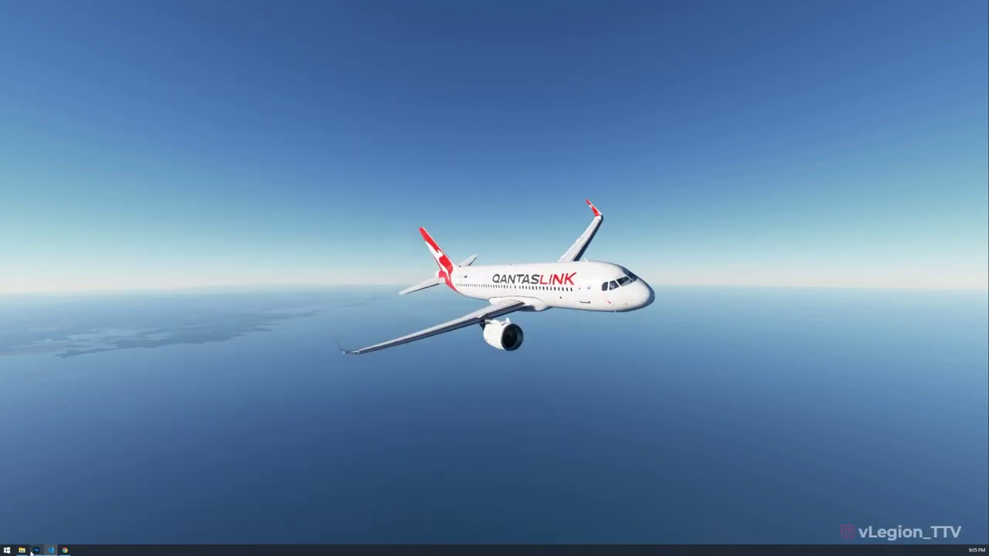
left_click(24, 550)
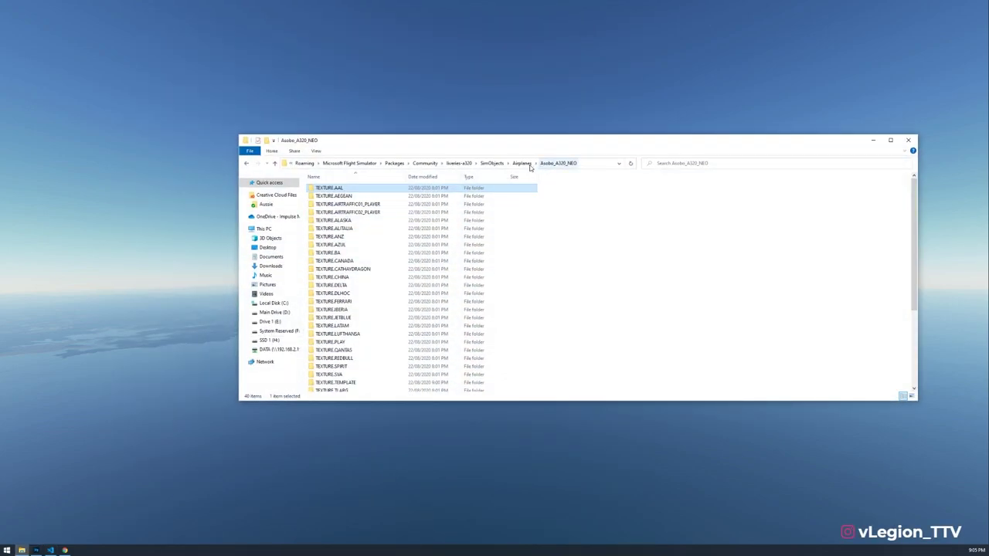
scroll(384, 311, "down", 5)
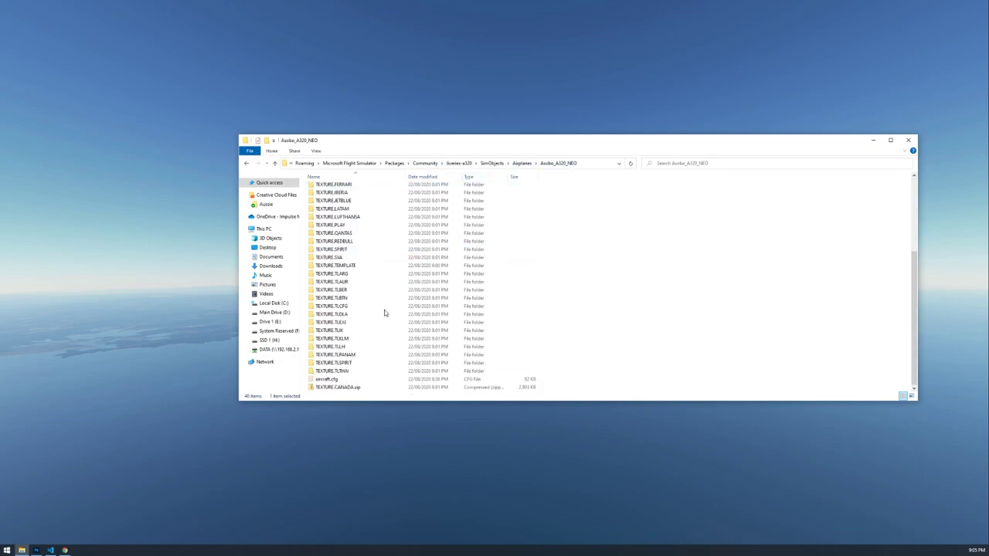
scroll(386, 248, "up", 5)
left_click(523, 163)
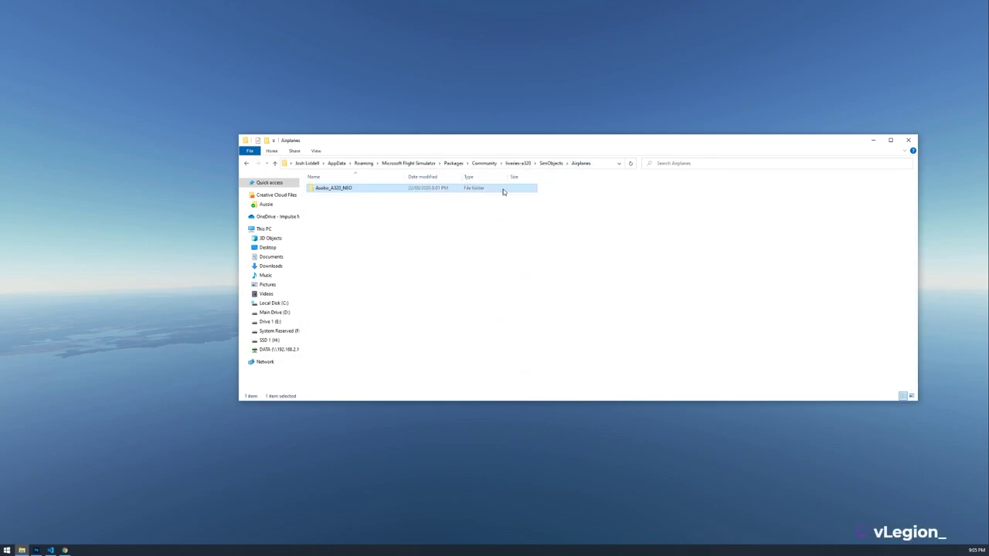
double_click(360, 189)
scroll(371, 282, "down", 5)
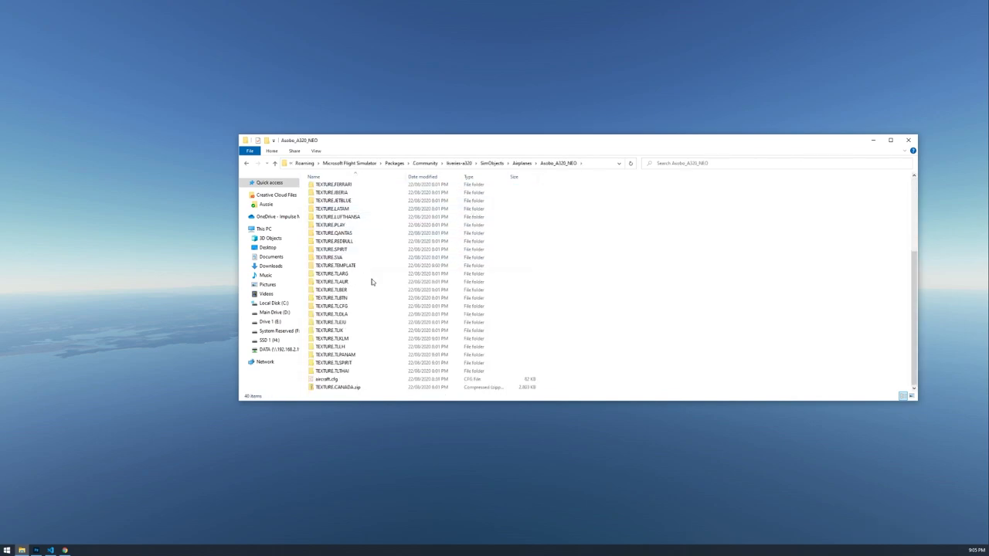
left_click(343, 380)
right_click(345, 382)
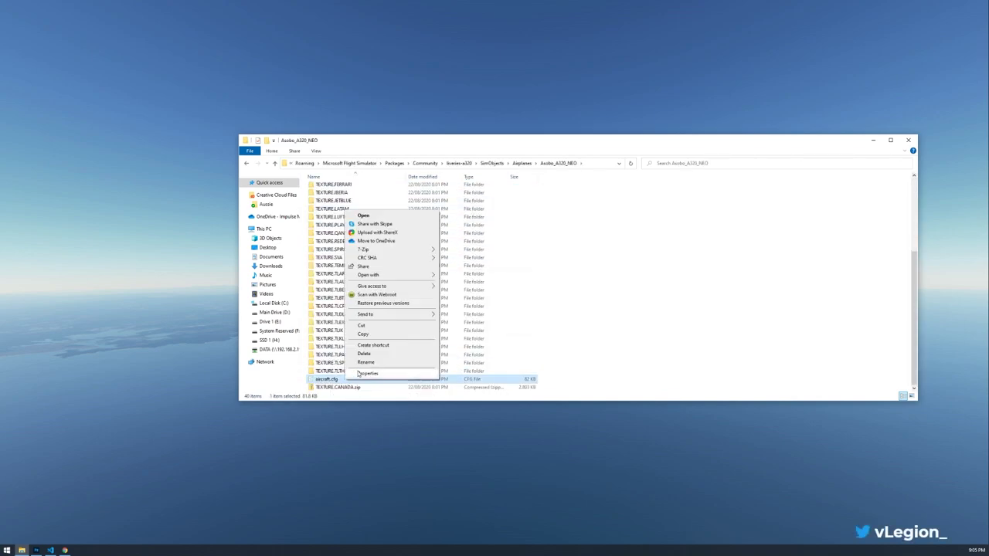
Open aircraft.cfg in VS Code and select the [FLTSIM.41] Template block, lines 1379–1409
left_click(364, 219)
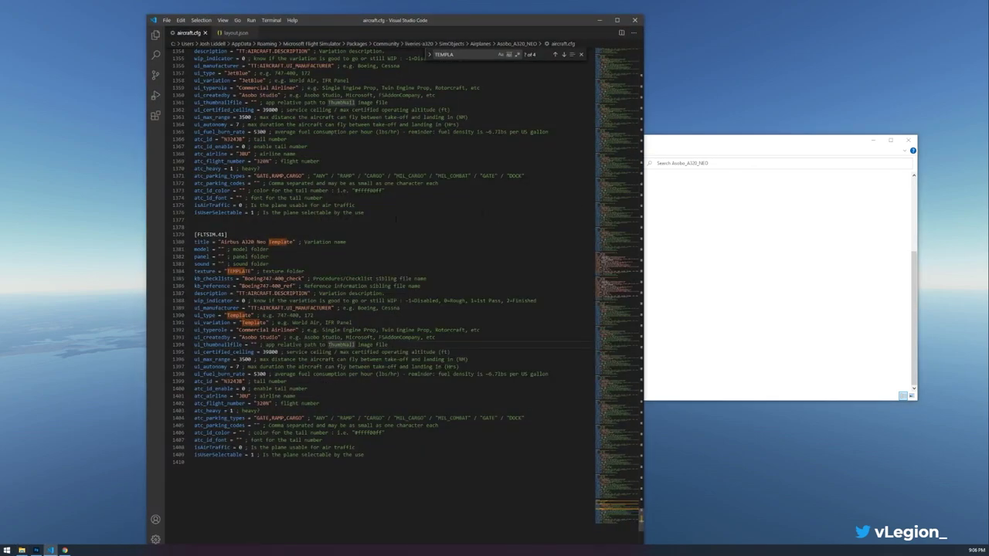
scroll(396, 219, "up", 10)
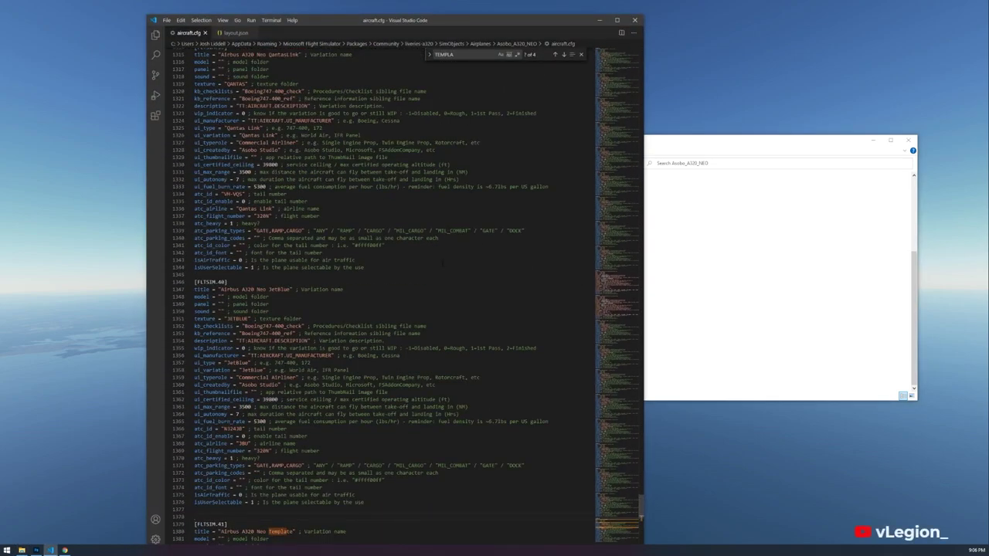
scroll(640, 501, "up", 5)
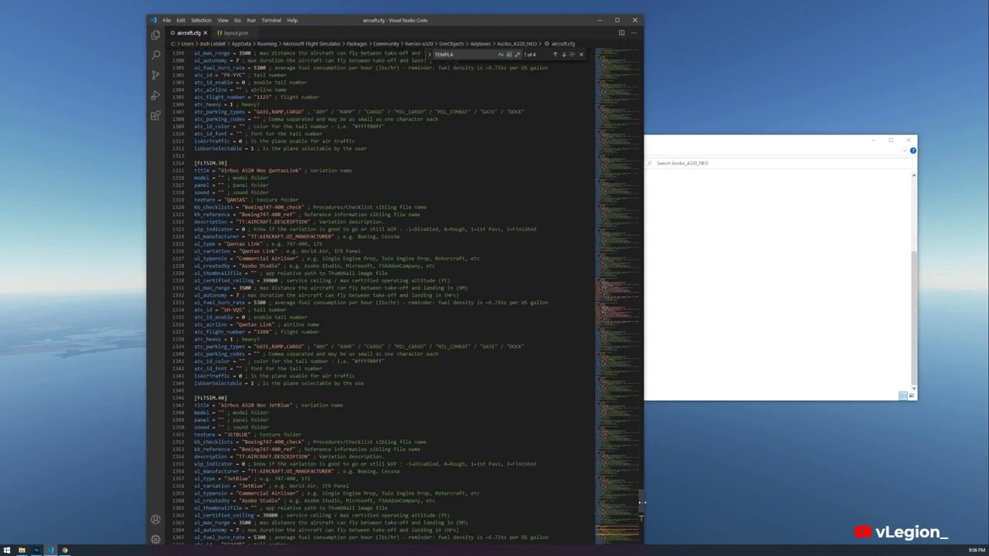
left_click_drag(641, 501, 637, 530)
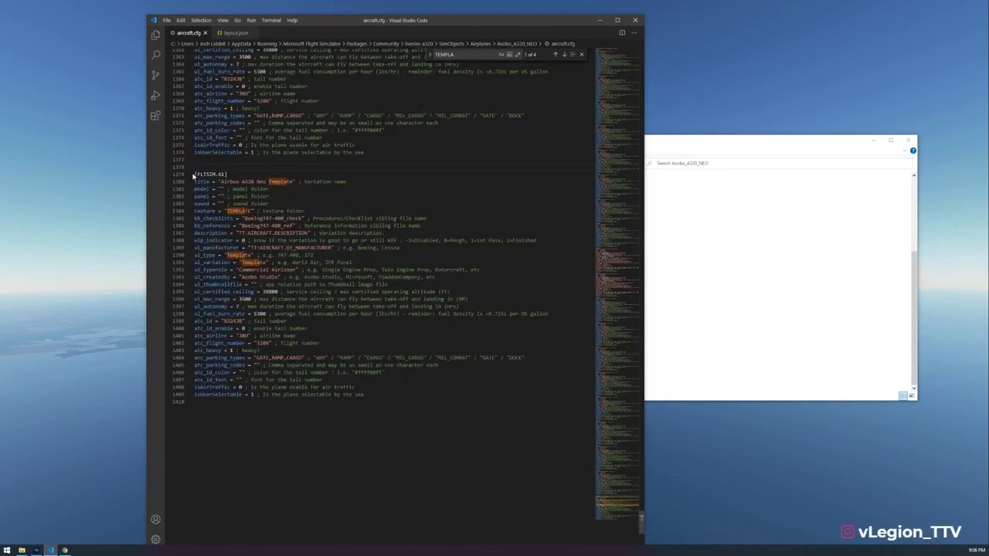
left_click_drag(195, 172, 381, 399)
key("ctrl+c")
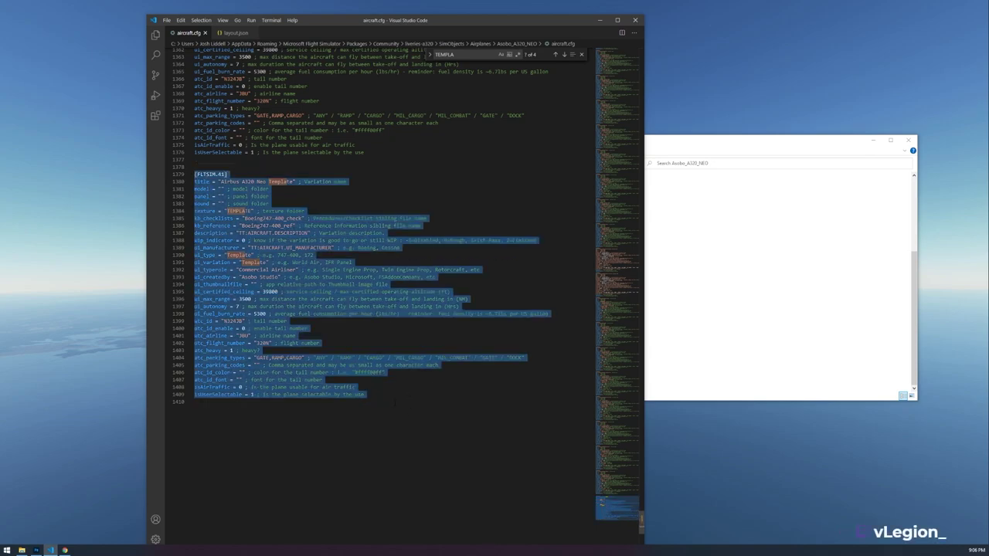
Paste a copy of the Template block after line 1409 and renumber its header [FLTSIM.42]
left_click(381, 395)
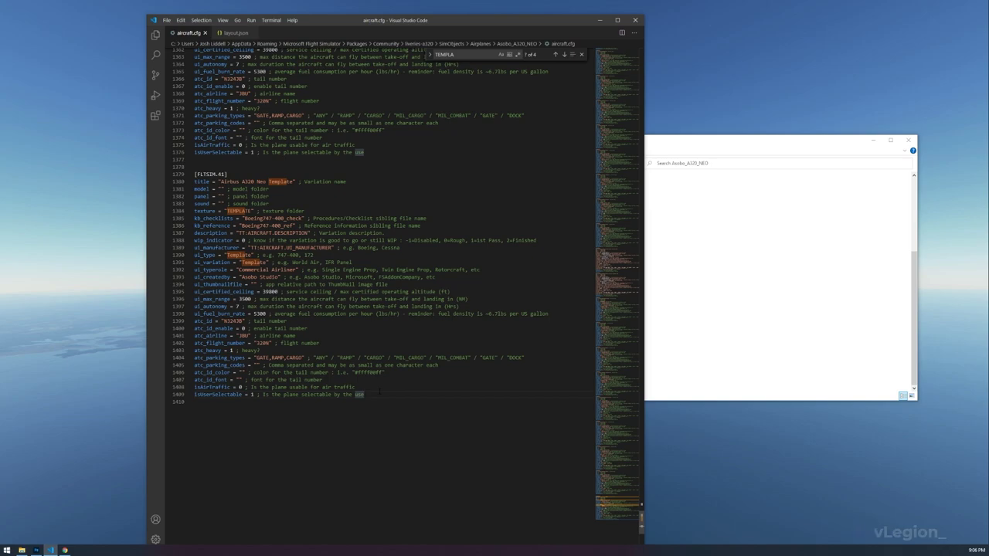
key("Return")
key("Return")
key("ctrl+v")
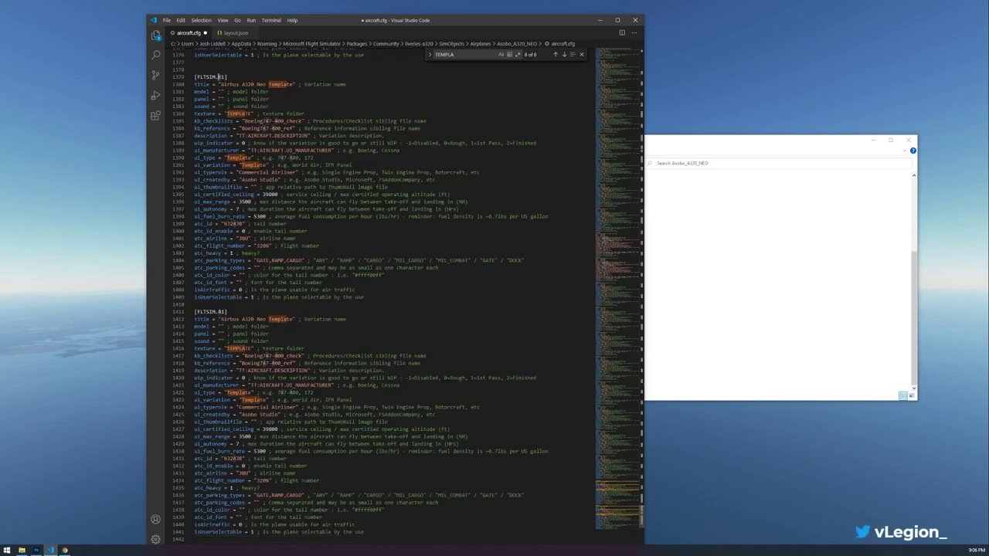
type("5")
left_click(224, 312)
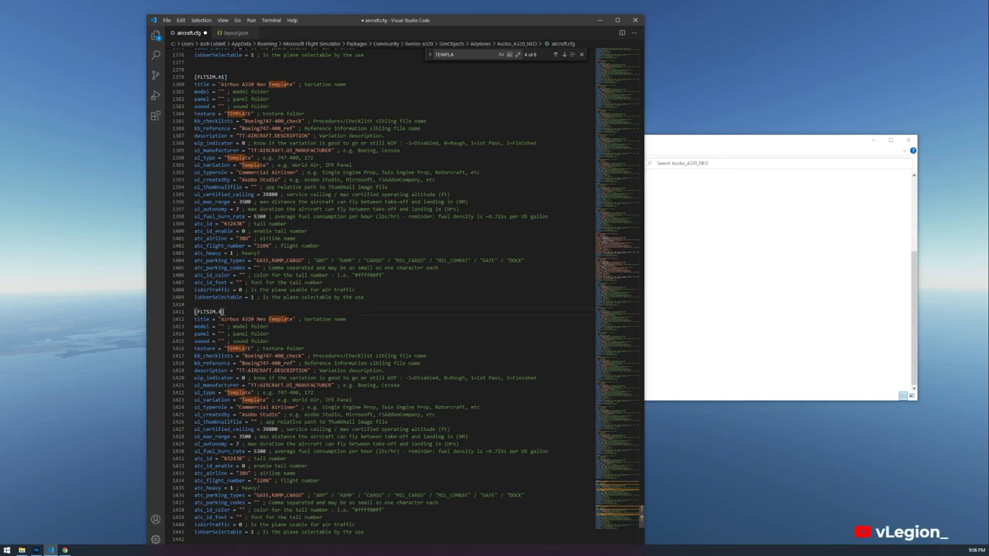
type("2")
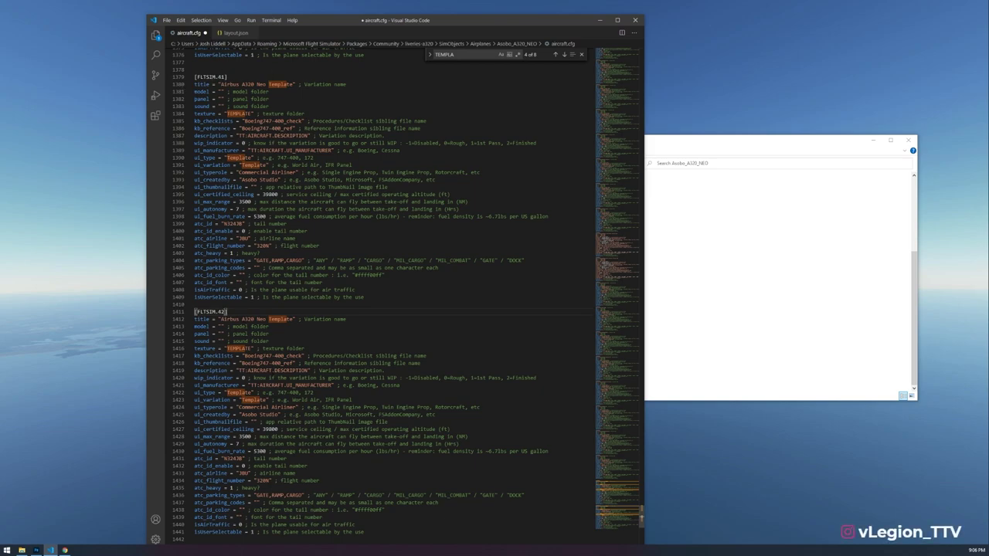
Go to the new block's Template title and its texture folder value
key("F3")
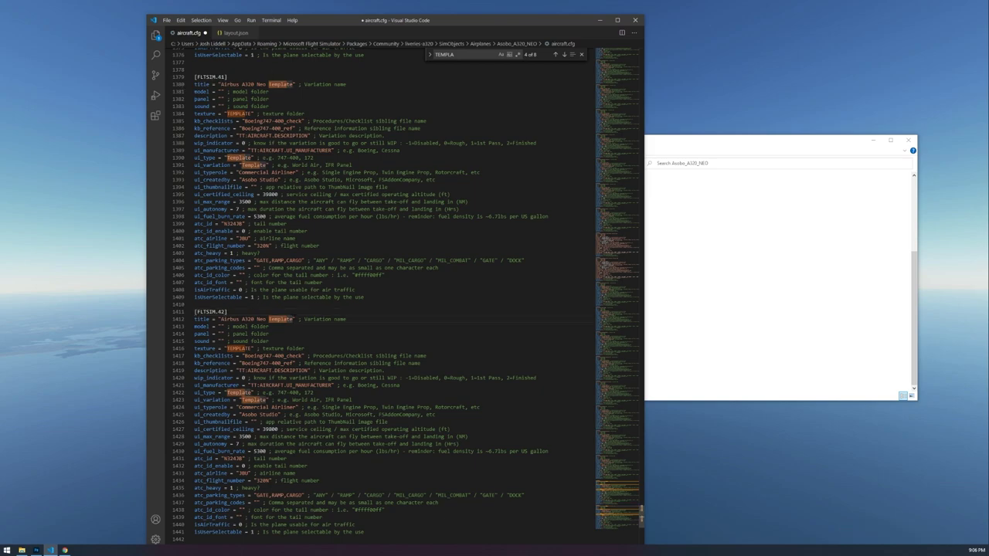
left_click_drag(294, 319, 222, 319)
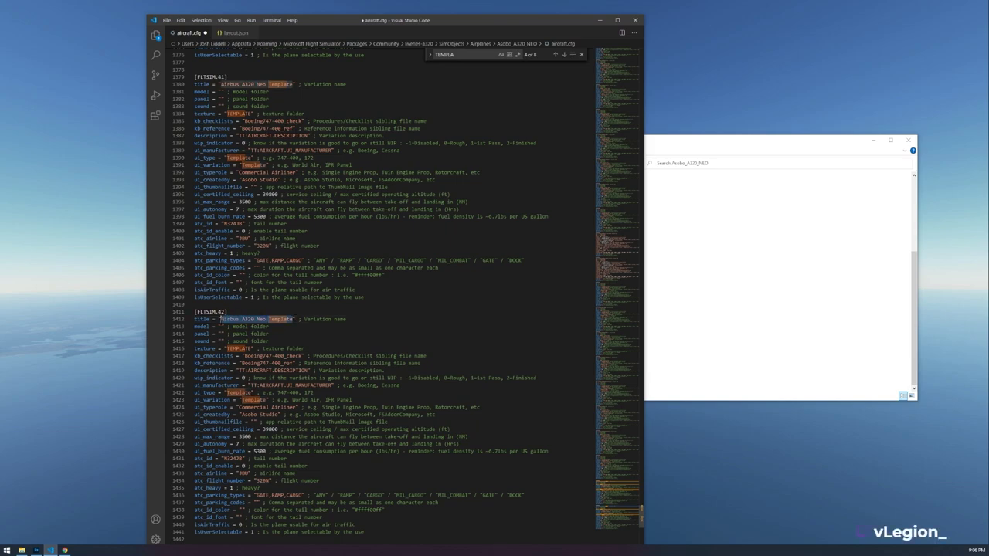
left_click(228, 348)
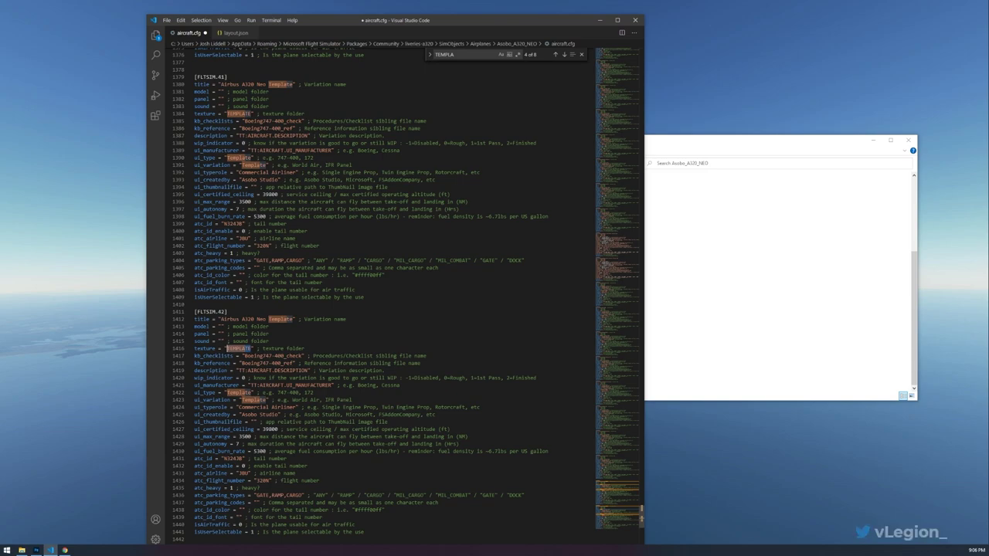
scroll(406, 293, "down", 2)
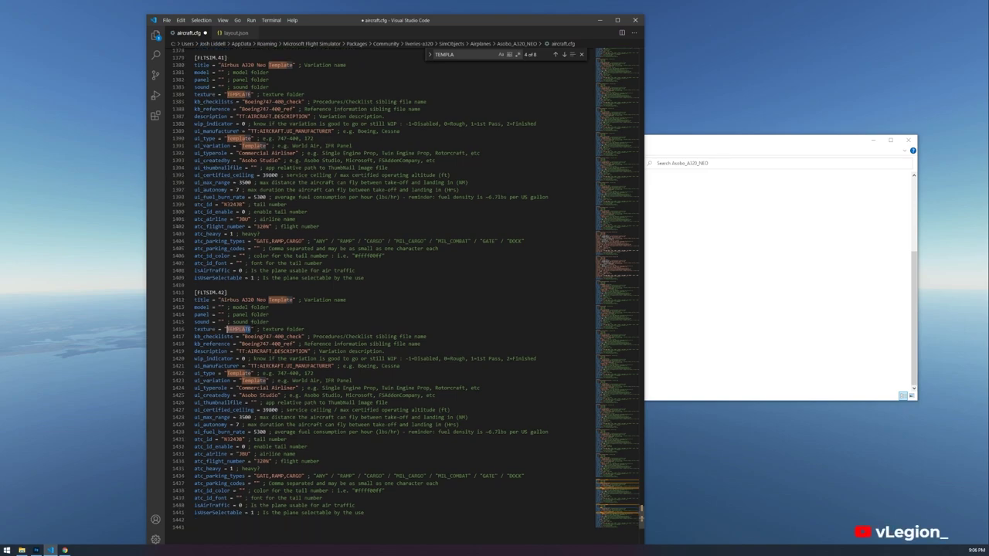
Step to later TEMPLA matches, enter a hex colour in atc_id_color, and minimize VS Code
key("Return")
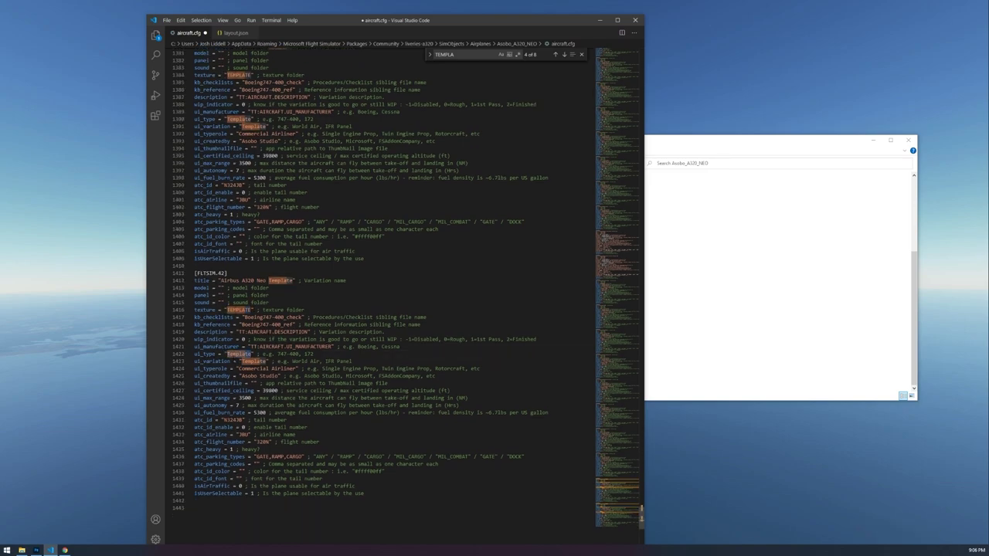
key("Return")
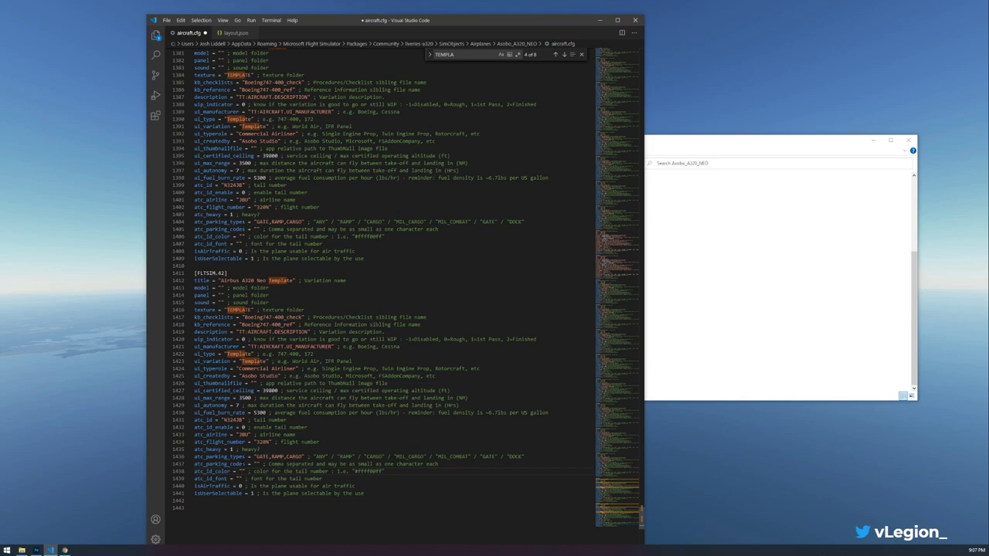
type("#")
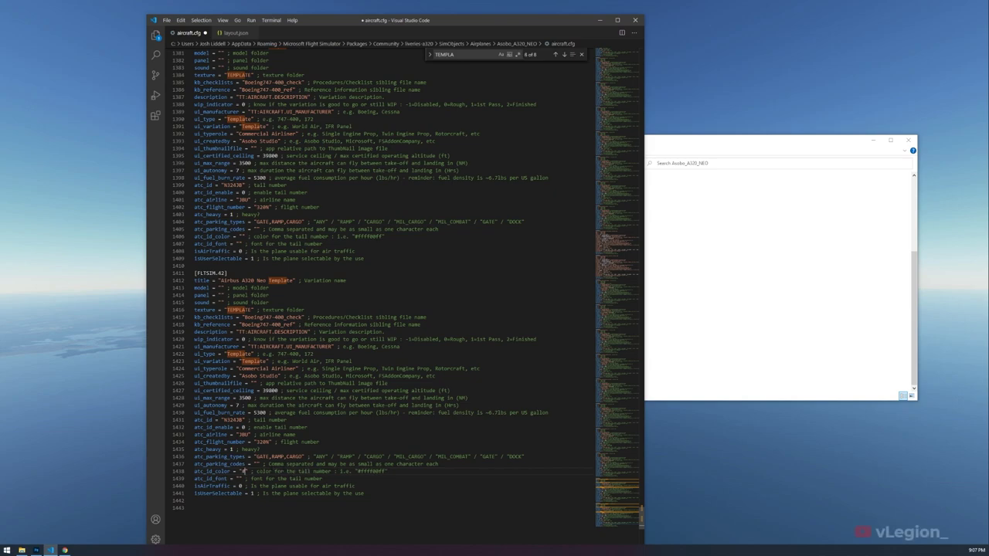
type("fffff")
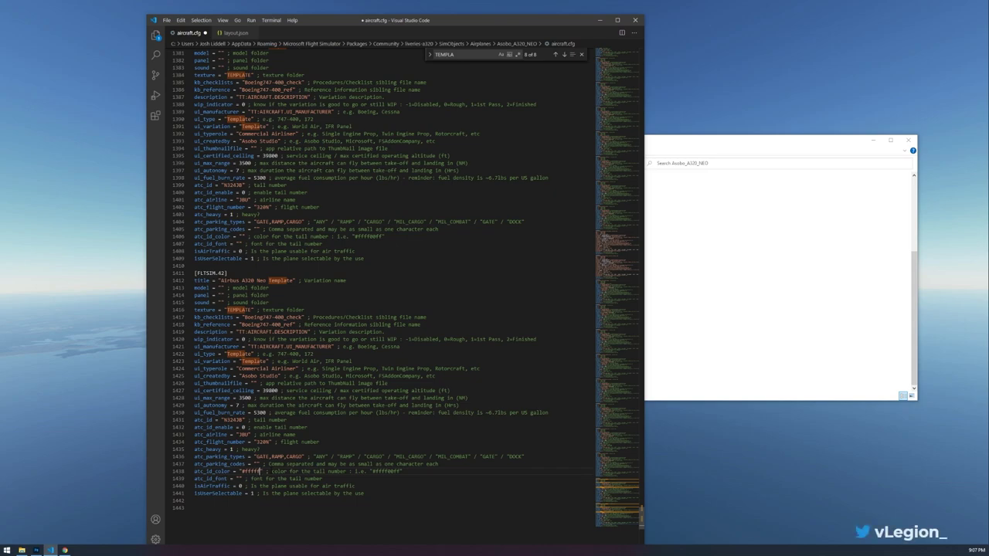
left_click(601, 22)
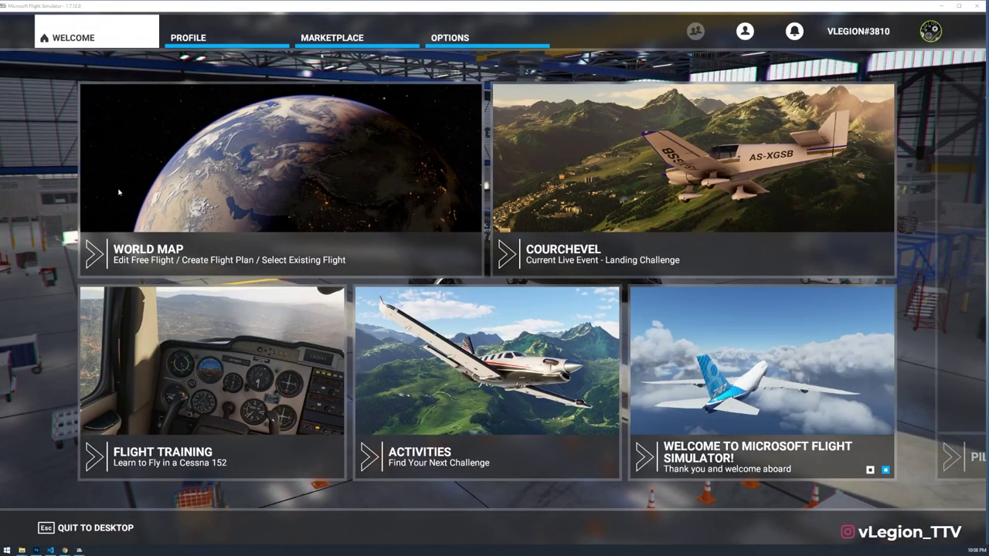
Go to the A320neo hangar via Profile and pick the Template livery from the livery row
left_click(232, 38)
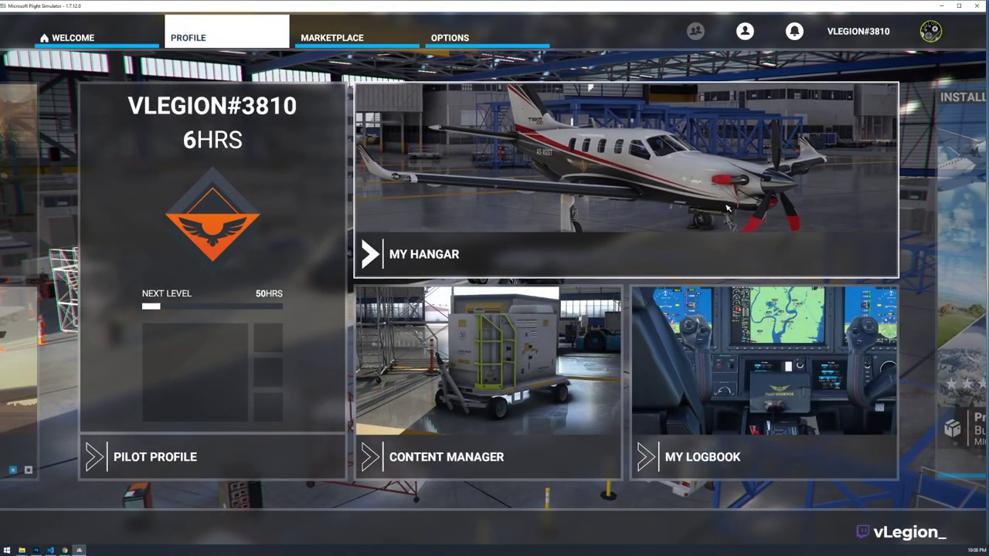
left_click(679, 196)
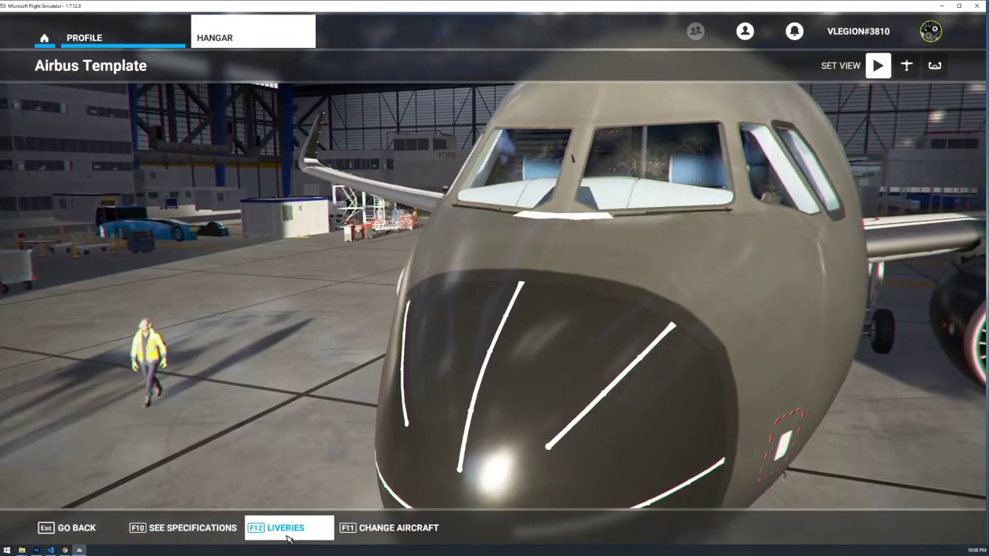
left_click(284, 529)
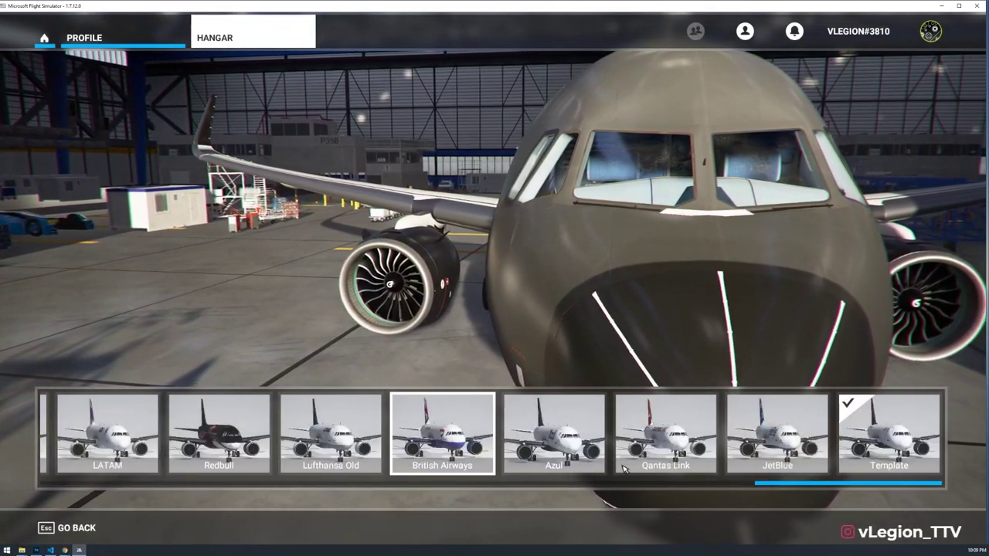
left_click_drag(783, 483, 823, 473)
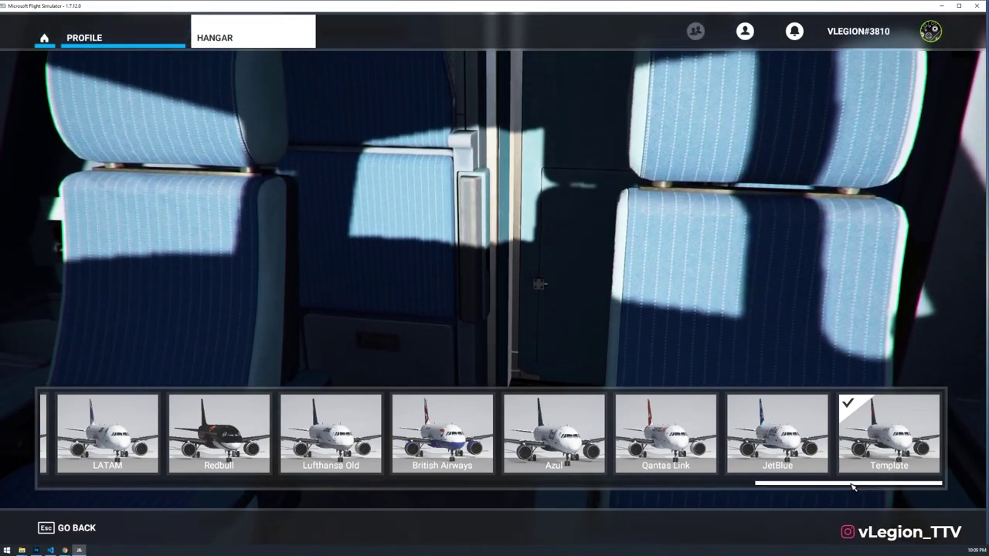
left_click_drag(853, 487, 18, 499)
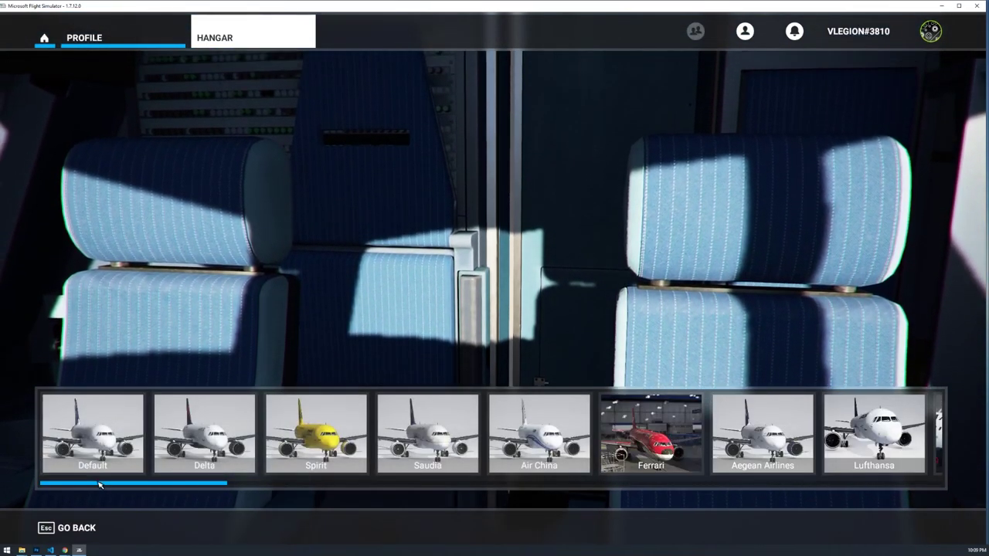
left_click_drag(99, 484, 854, 450)
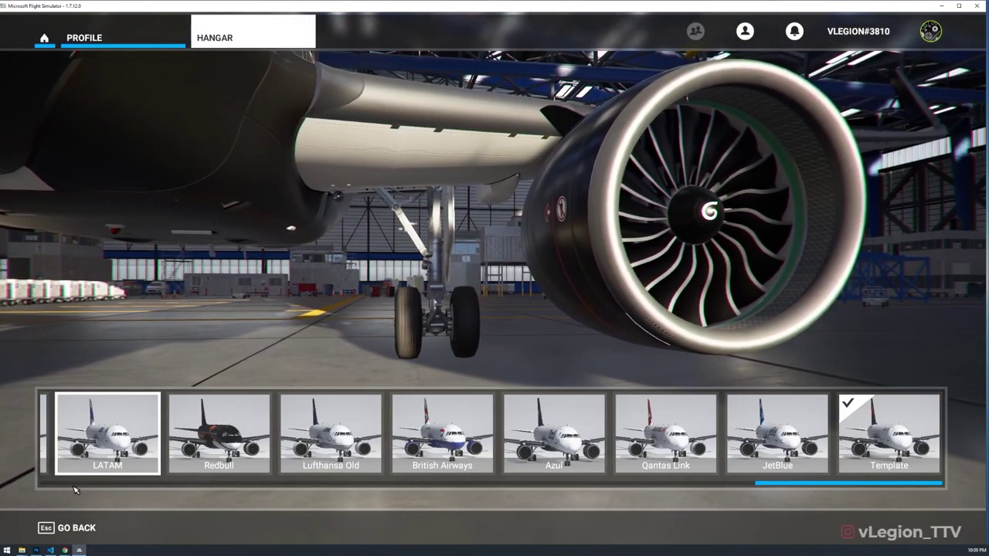
key("Escape")
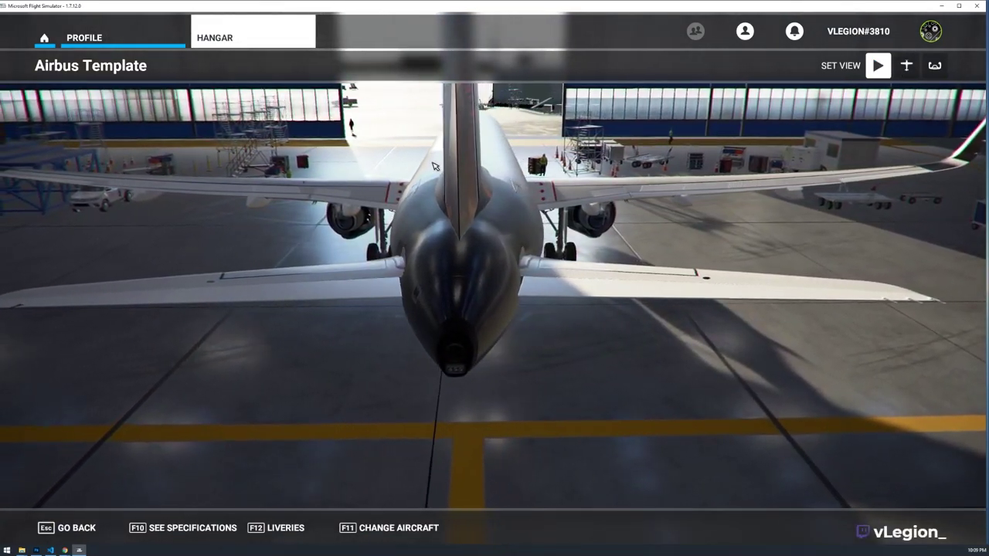
Reload the hangar via Profile and orbit the exterior camera around the black-liveried Airbus Template
left_click(935, 66)
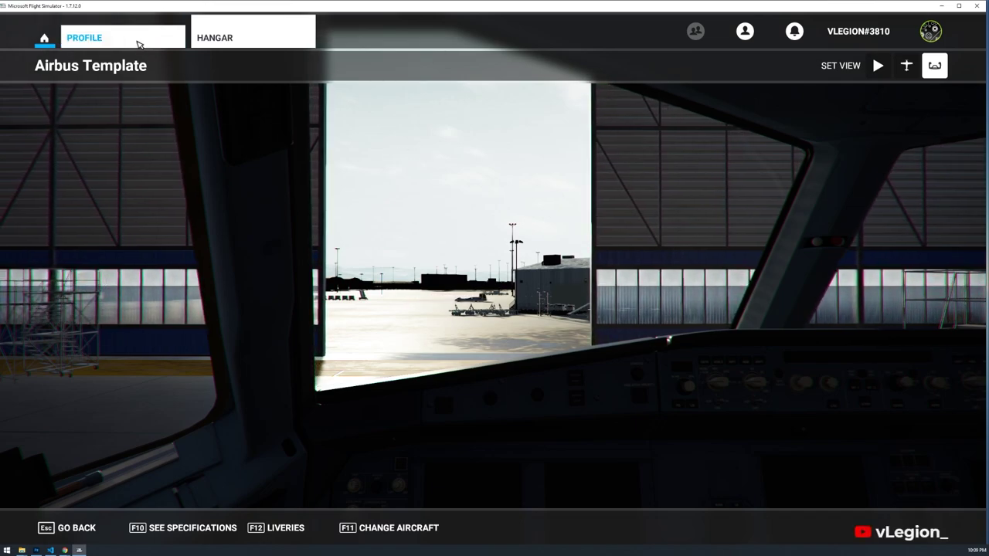
left_click(137, 40)
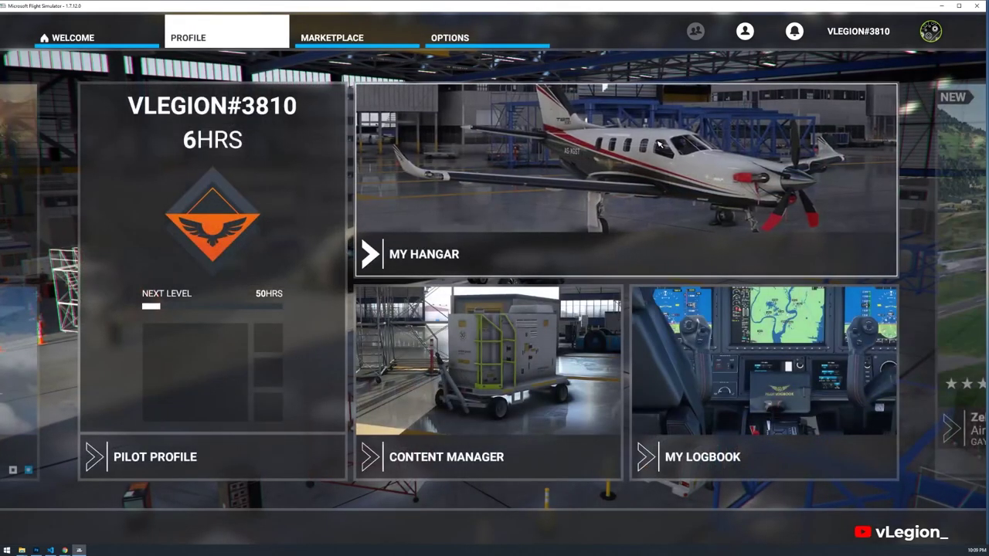
left_click(659, 144)
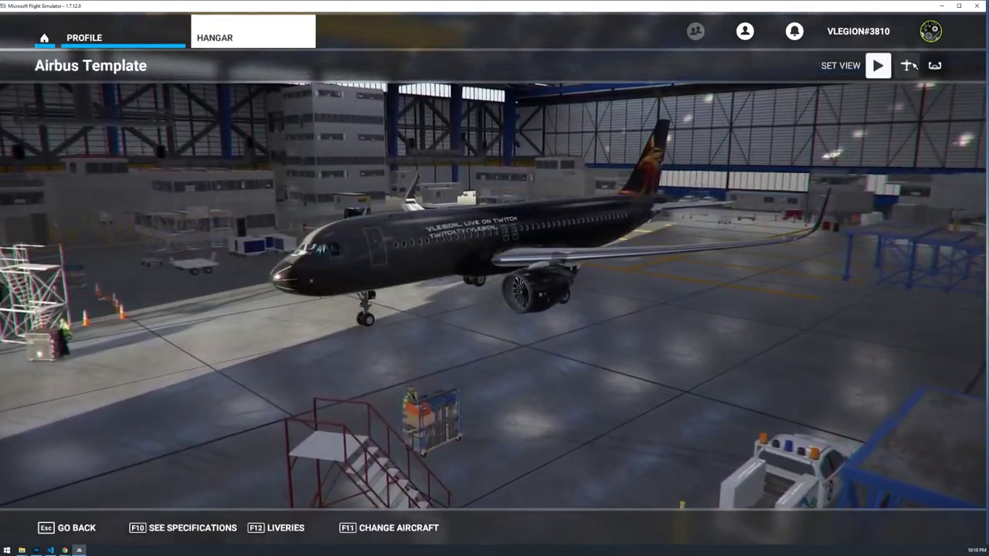
left_click(910, 65)
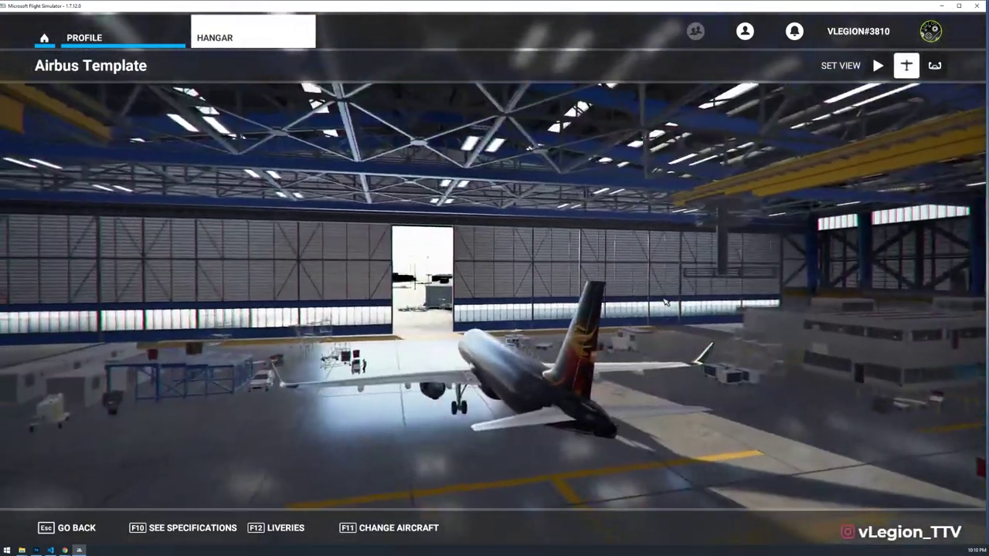
left_click_drag(665, 302, 457, 349)
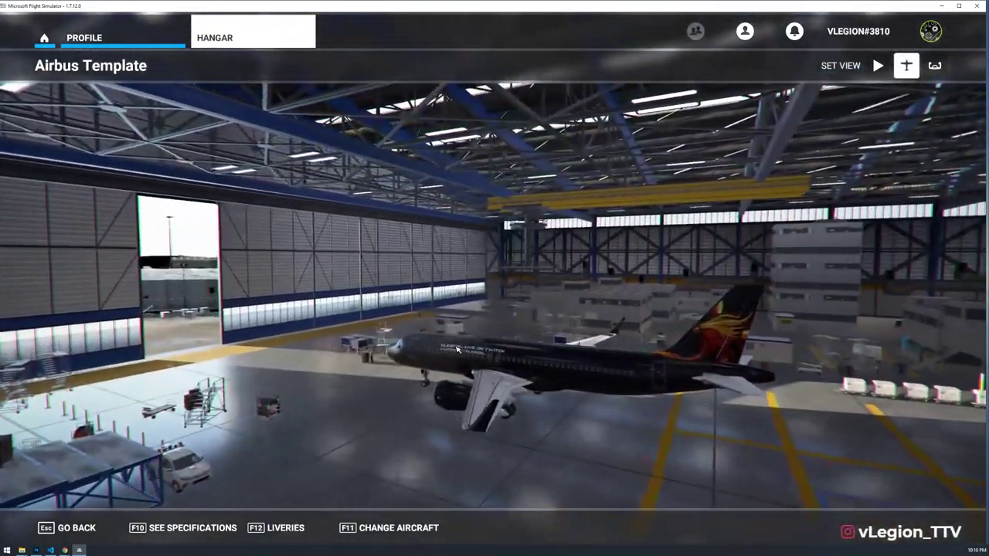
left_click_drag(551, 295, 762, 316)
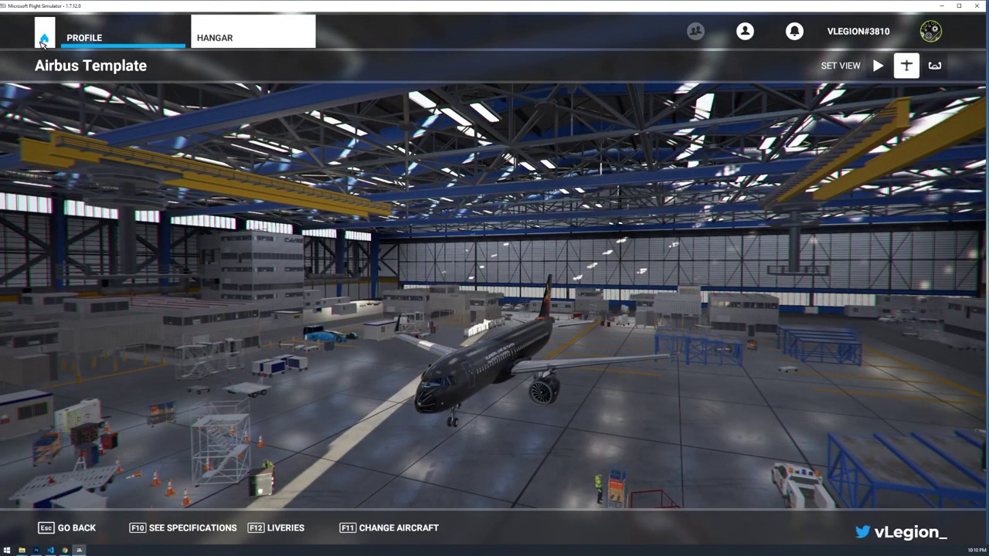
Switch Developer Mode to ON under Options > General > Developers and open the DevMode menu
left_click(44, 40)
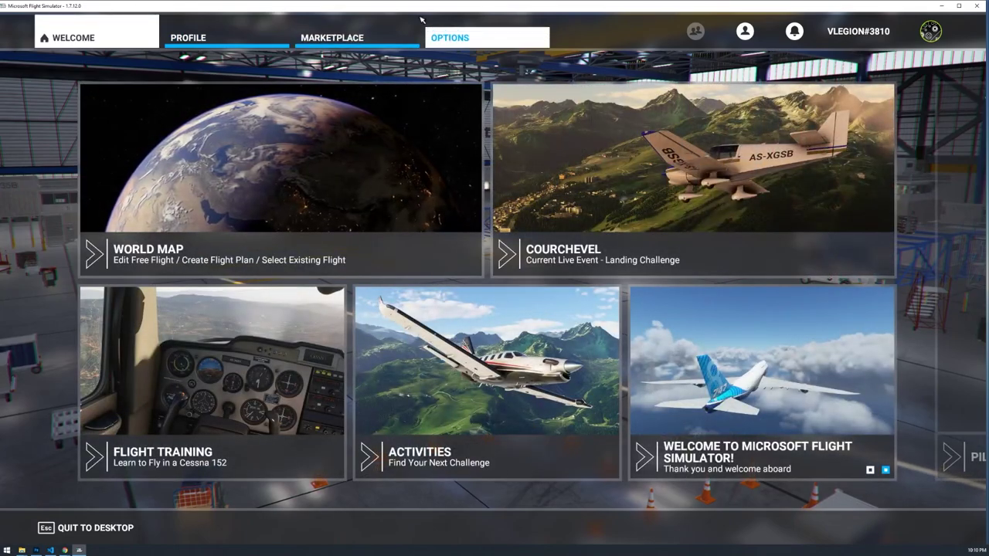
left_click(469, 31)
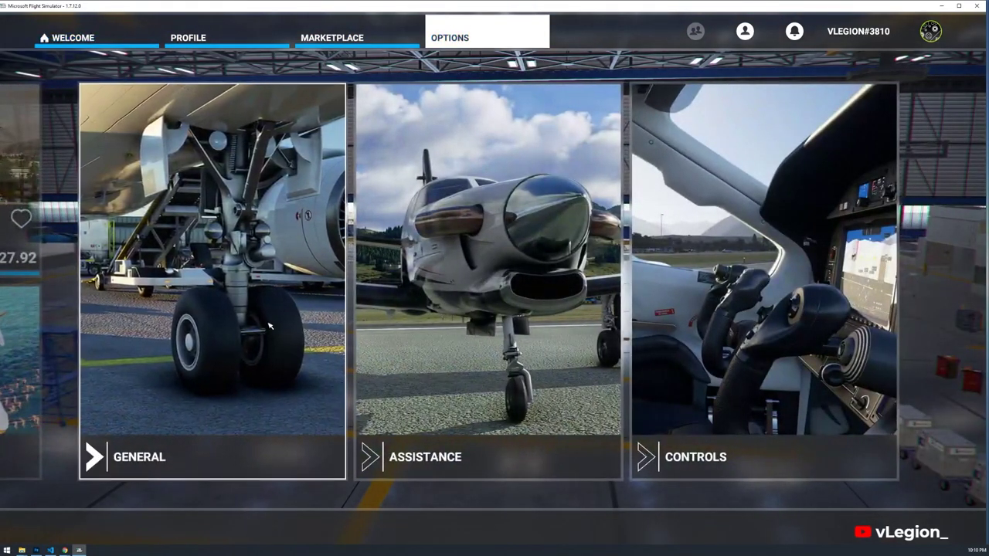
left_click(269, 326)
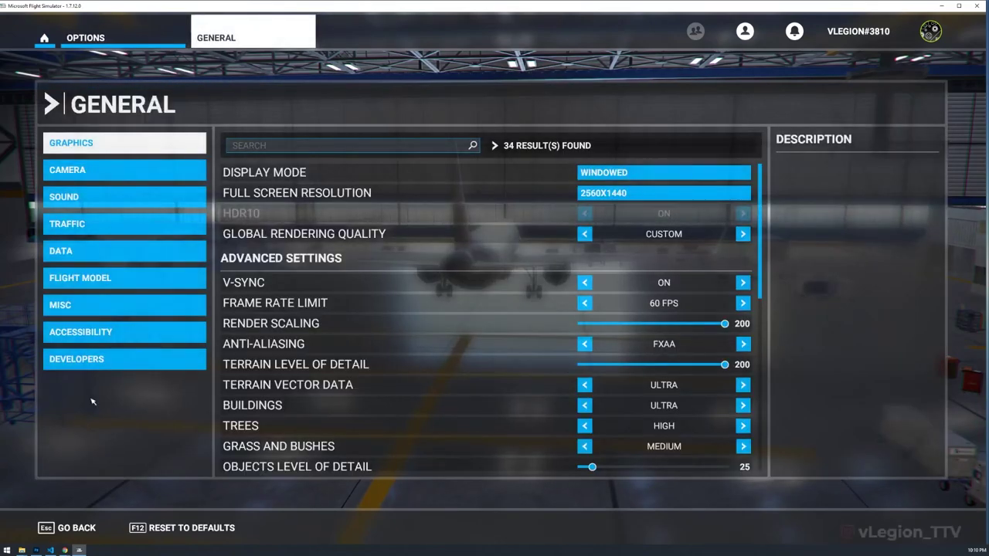
left_click(94, 361)
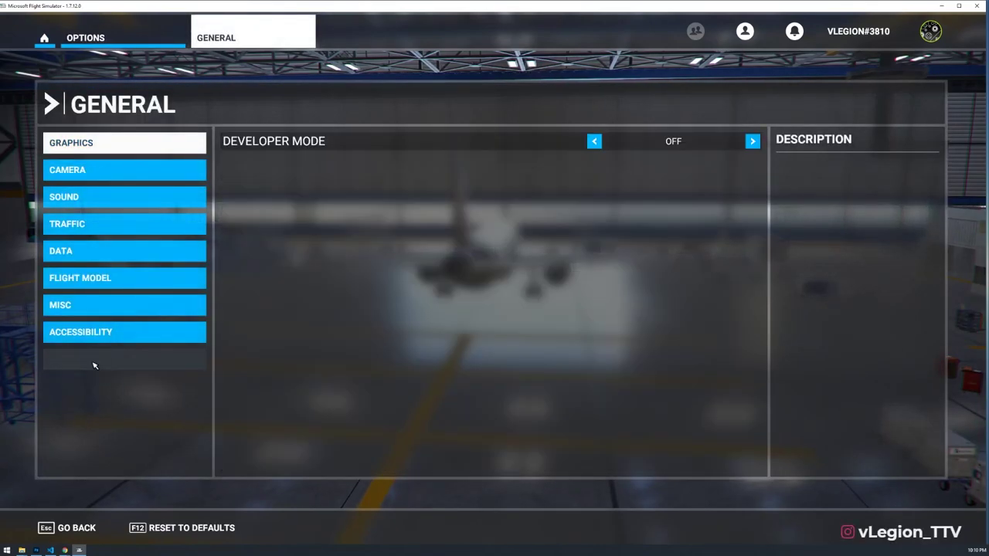
left_click(601, 143)
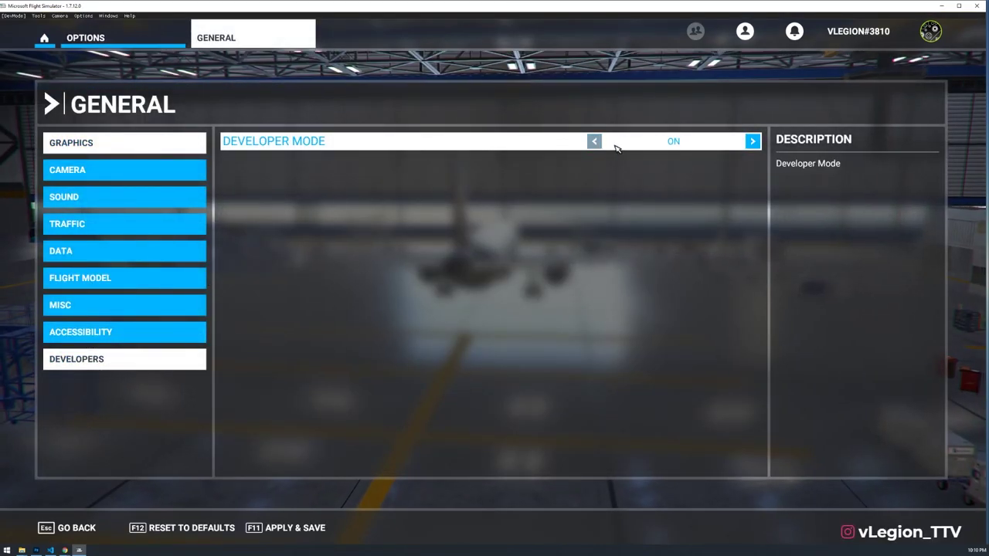
left_click(16, 15)
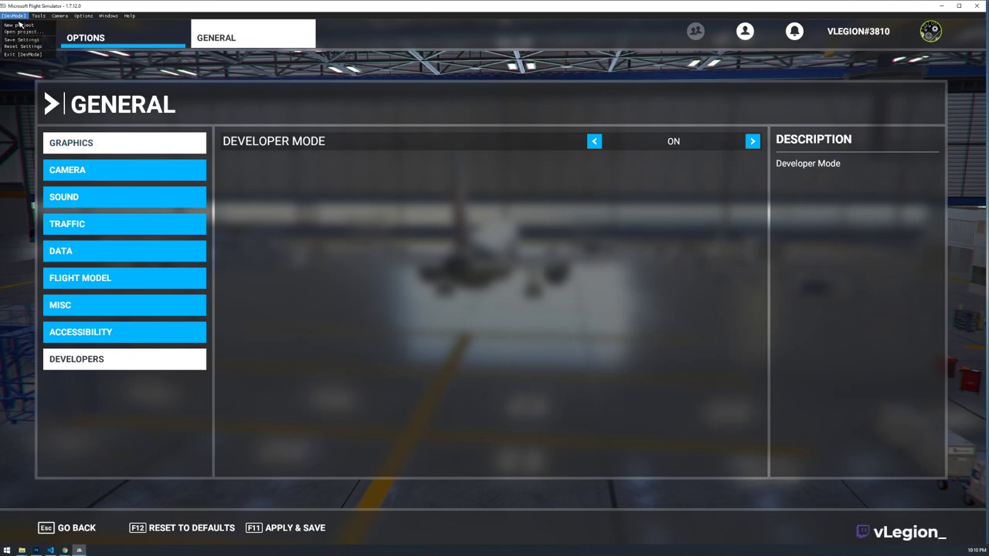
Create a new developer project named Test and add an ArtProj package to it
left_click(6, 27)
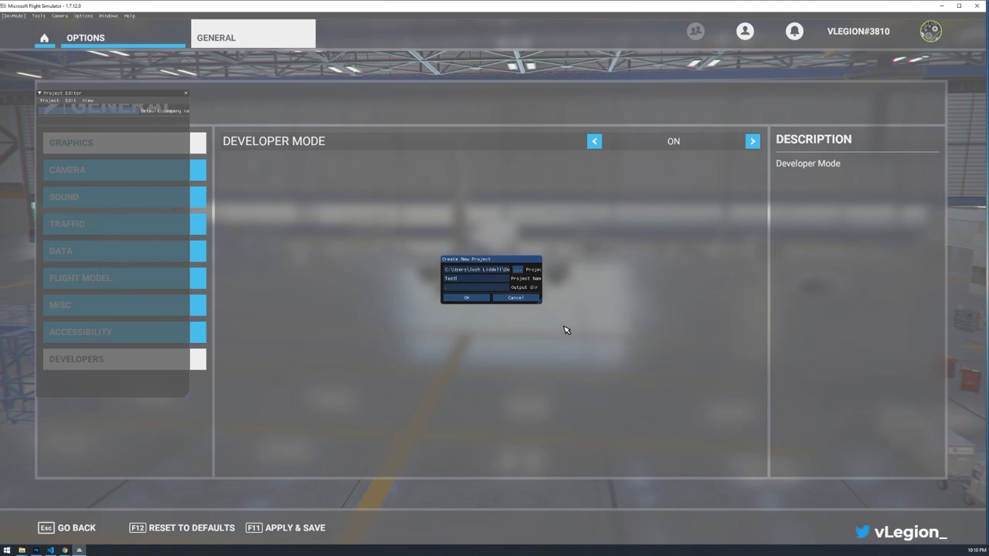
left_click(466, 297)
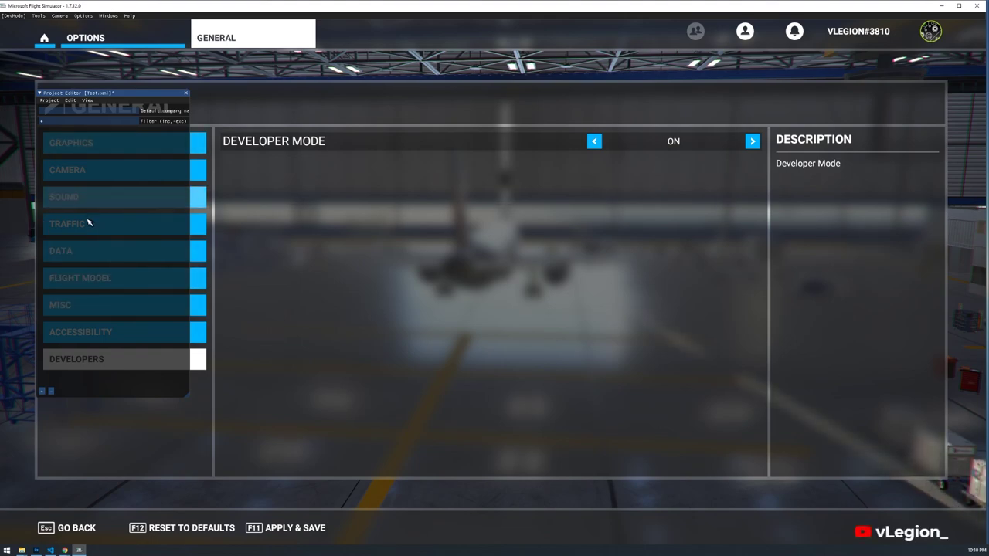
left_click(43, 392)
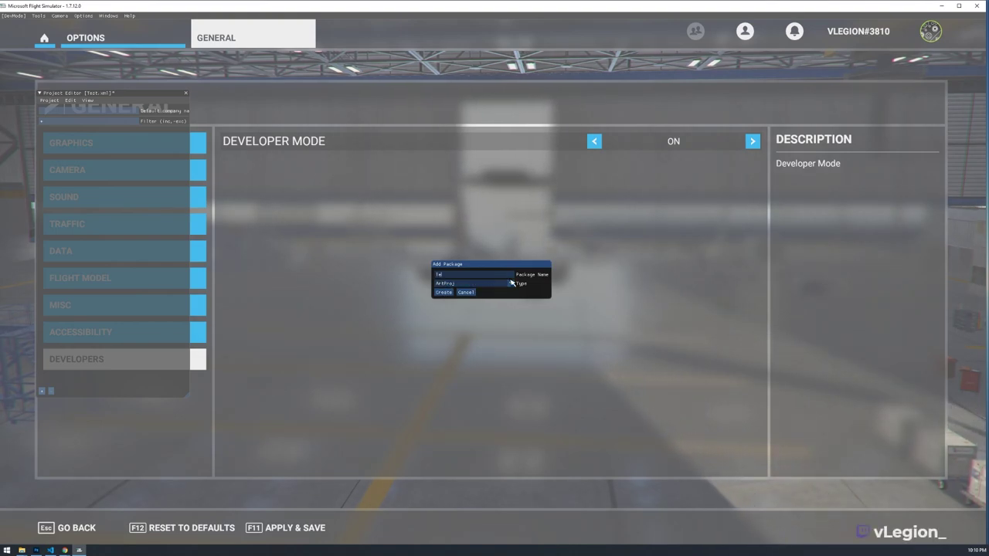
left_click(444, 293)
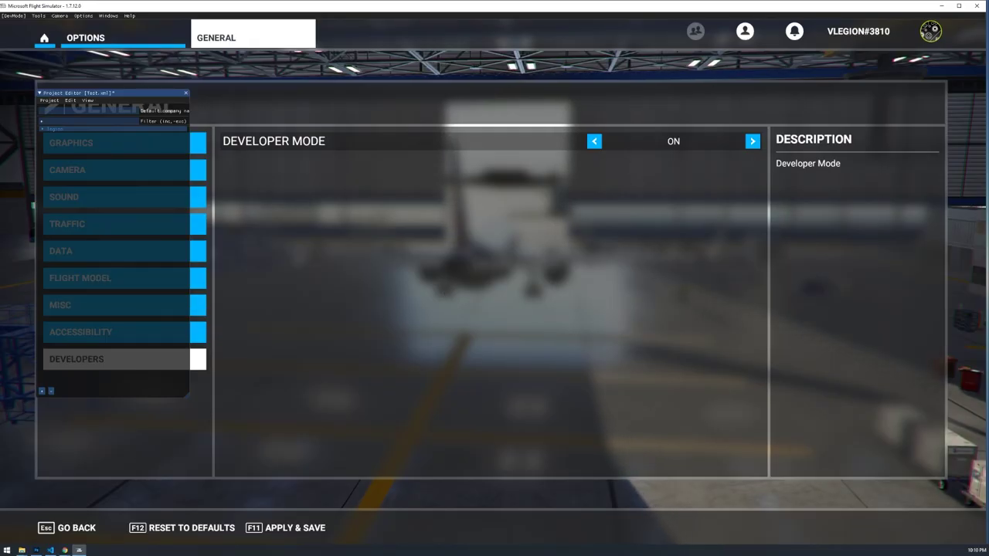
Open the Inspector for the ArtProj package, then leave options with Apply & Save
left_click(113, 94)
left_click_drag(139, 95, 457, 100)
left_click(404, 107)
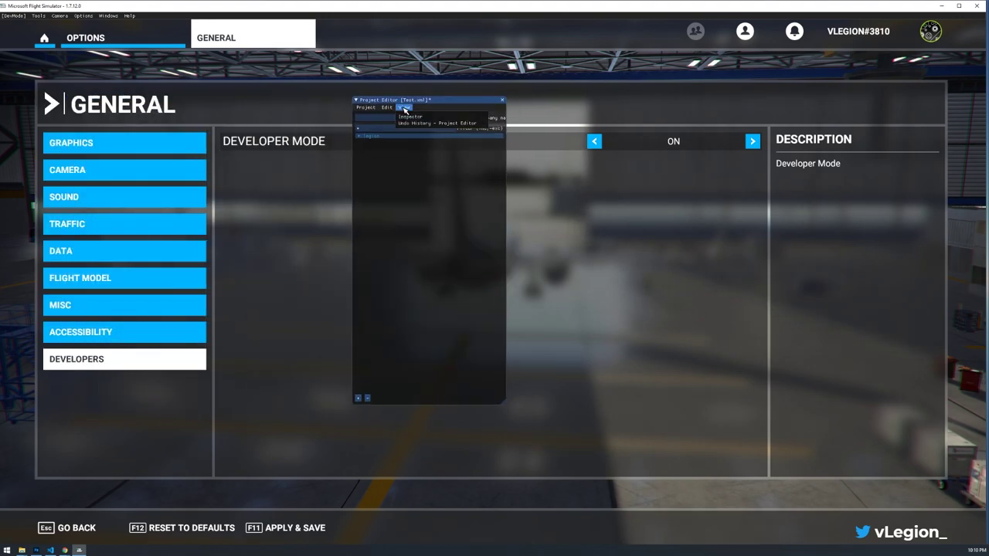
left_click(409, 117)
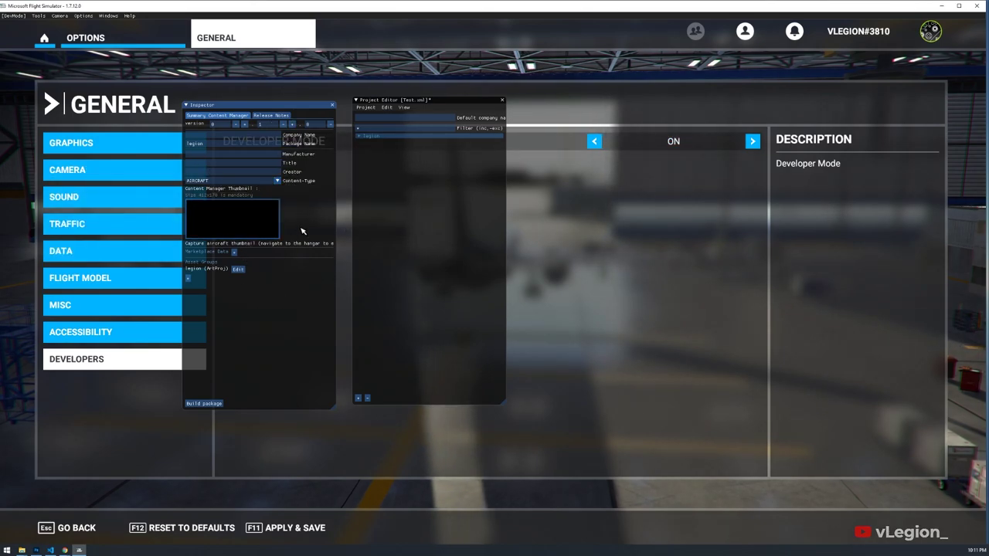
left_click_drag(310, 109, 662, 134)
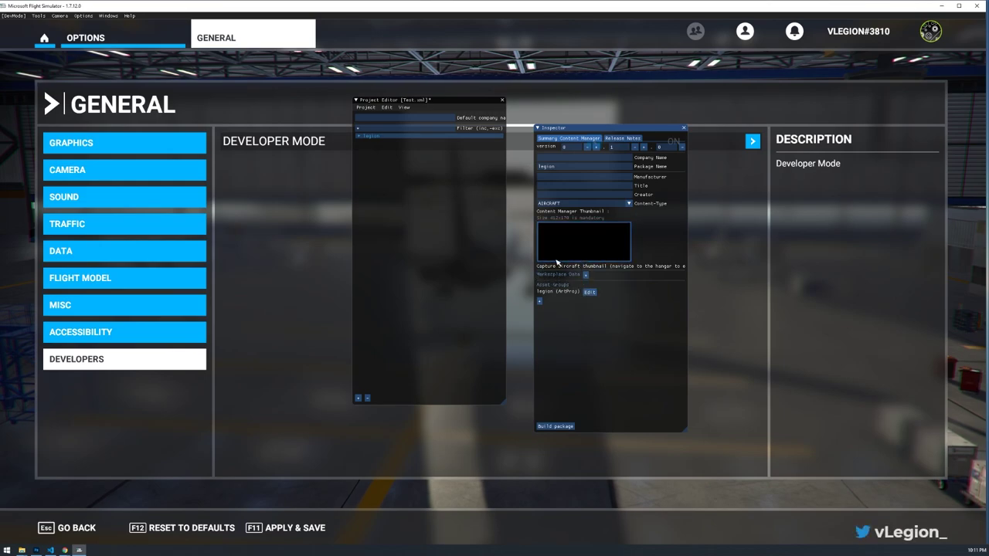
key("Escape")
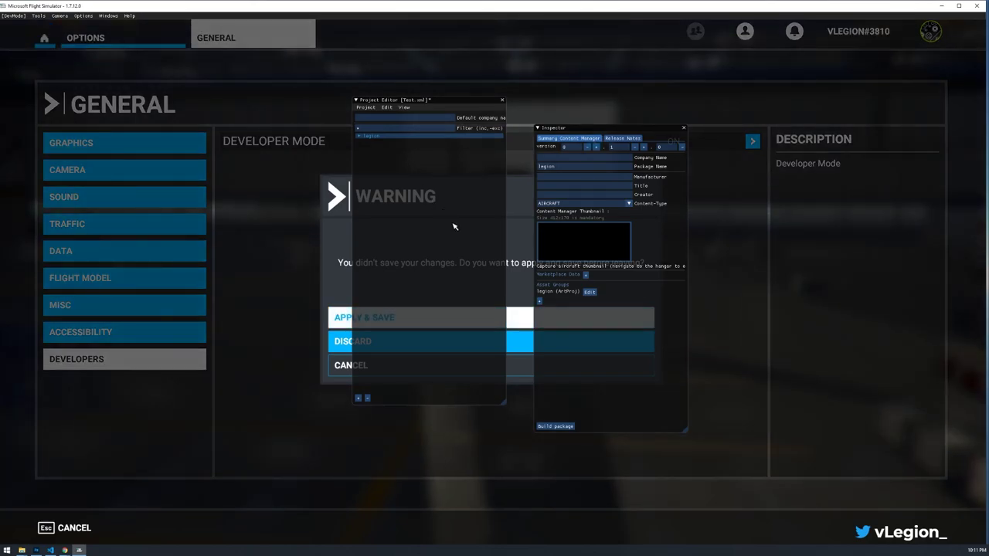
left_click(358, 324)
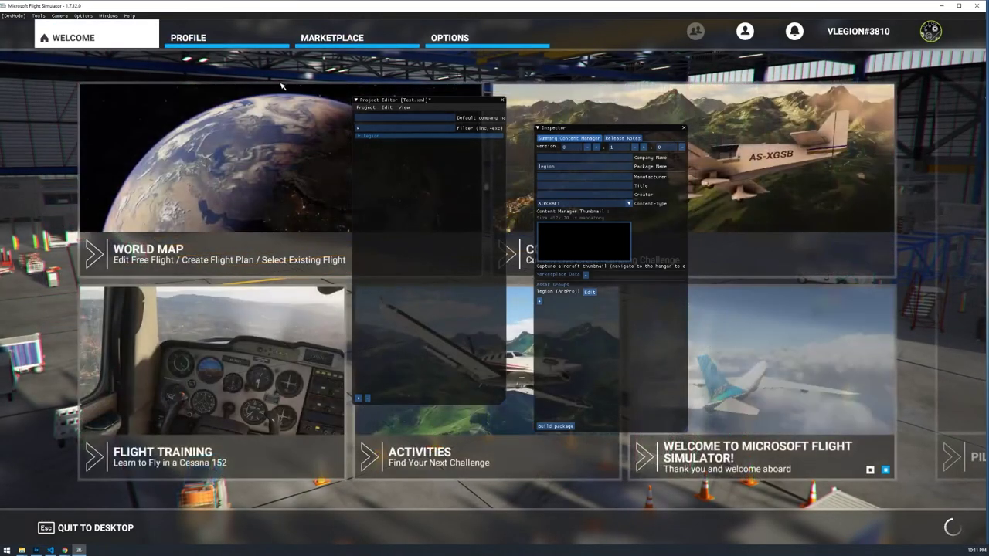
From the pilot profile, browse the capture folder to liveries-a320 > SimObjects > Airplanes > Asobo_A320_NEO > TEXTURE.TEMPLATE
left_click(244, 38)
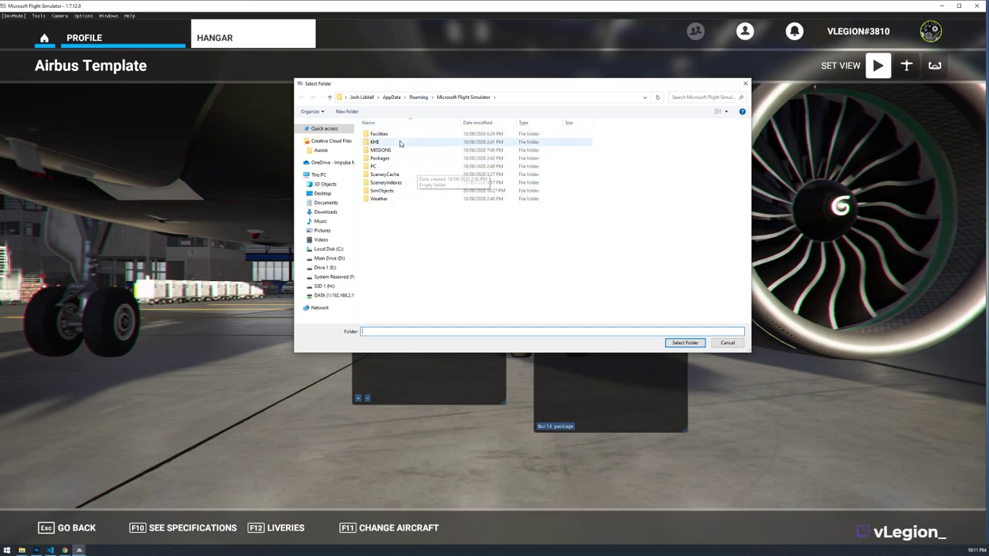
left_click(403, 158)
double_click(403, 158)
double_click(399, 136)
double_click(413, 135)
double_click(413, 135)
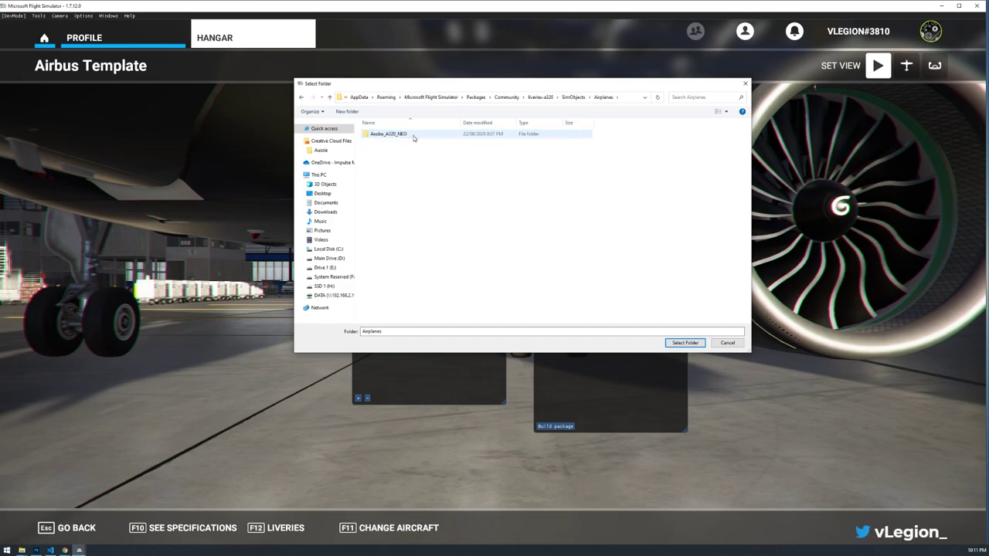
double_click(414, 135)
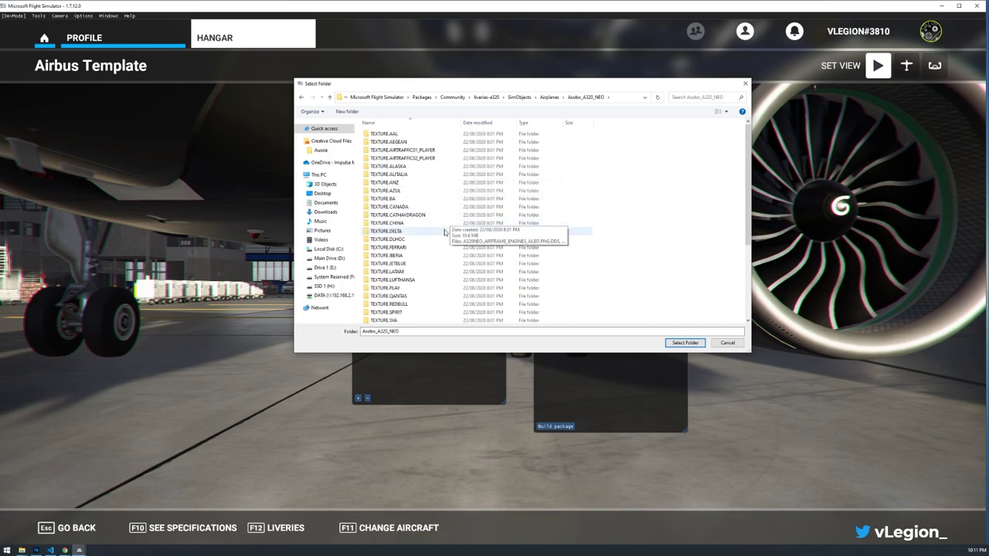
scroll(421, 232, "down", 1)
left_click(403, 238)
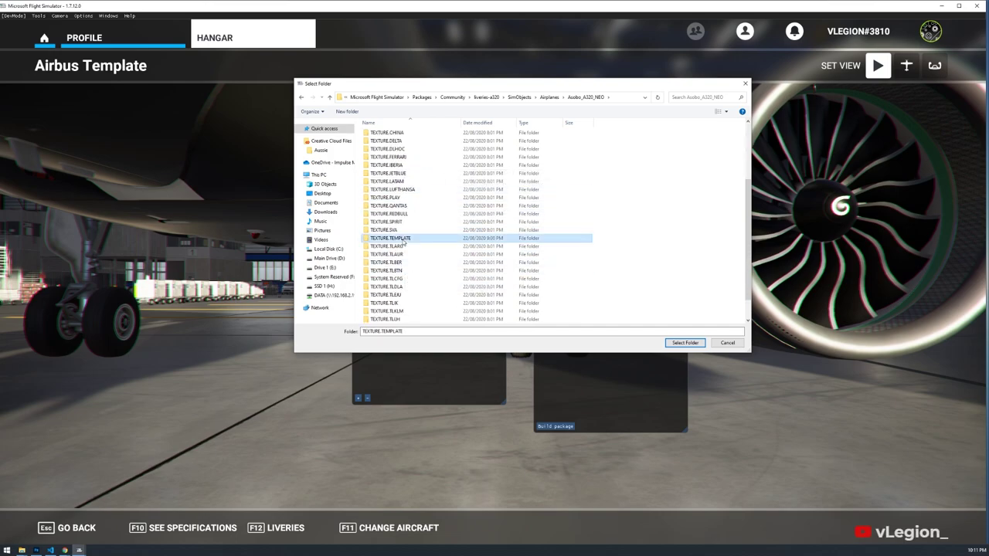
double_click(428, 240)
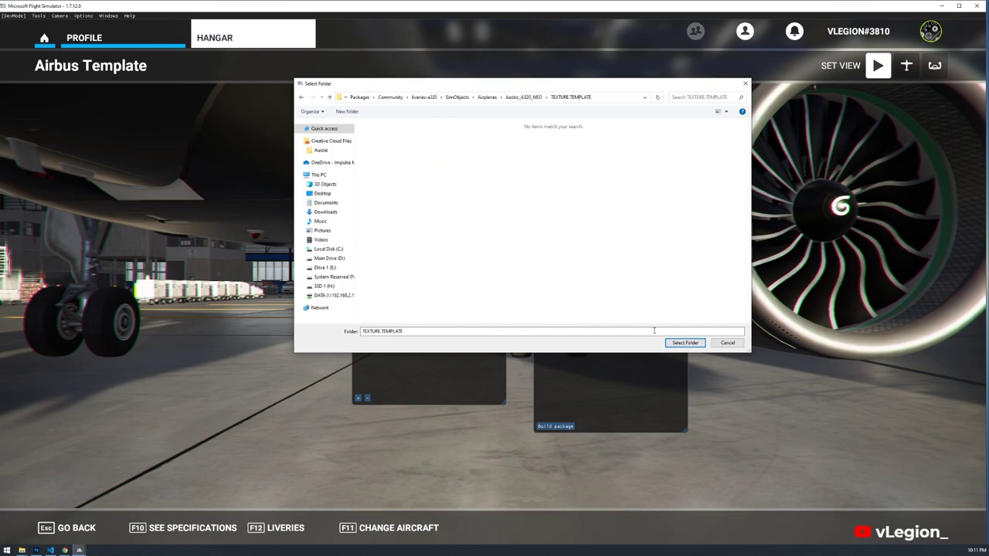